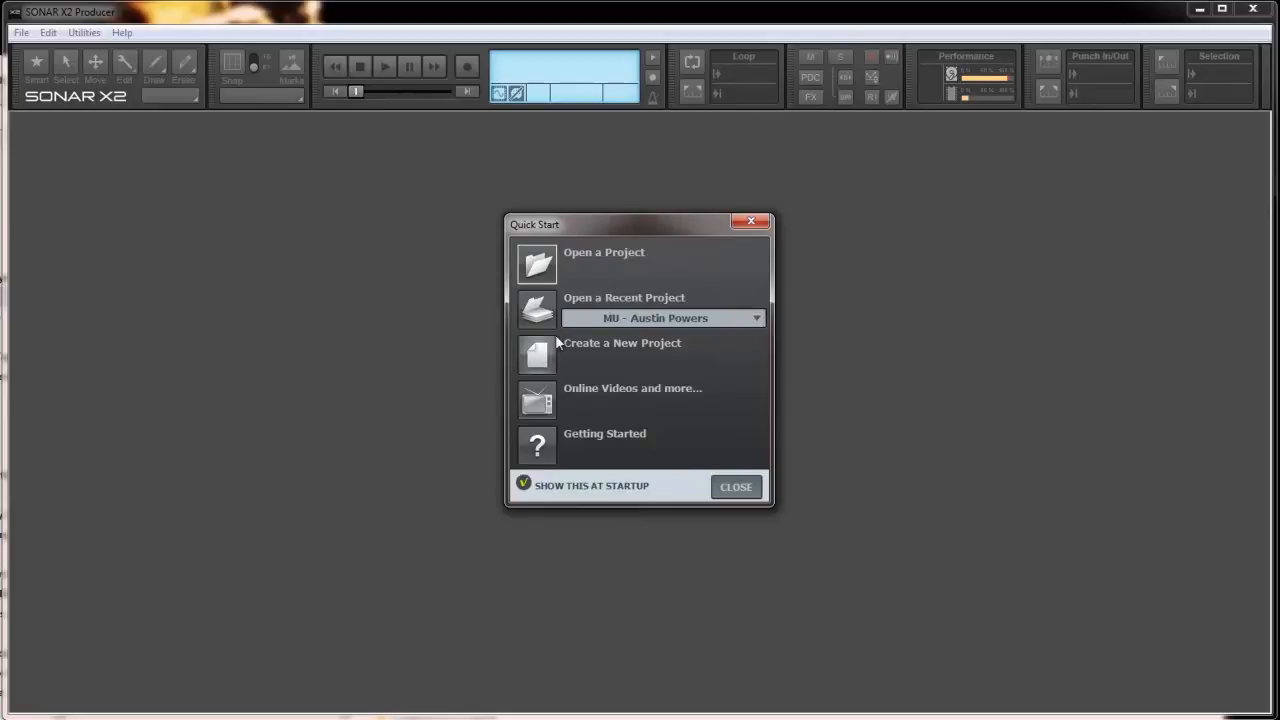
# Step: Open the recent project MU - Austin Powers and play a short part of the mix from 00:00:50:00
pyautogui.click(537, 312)
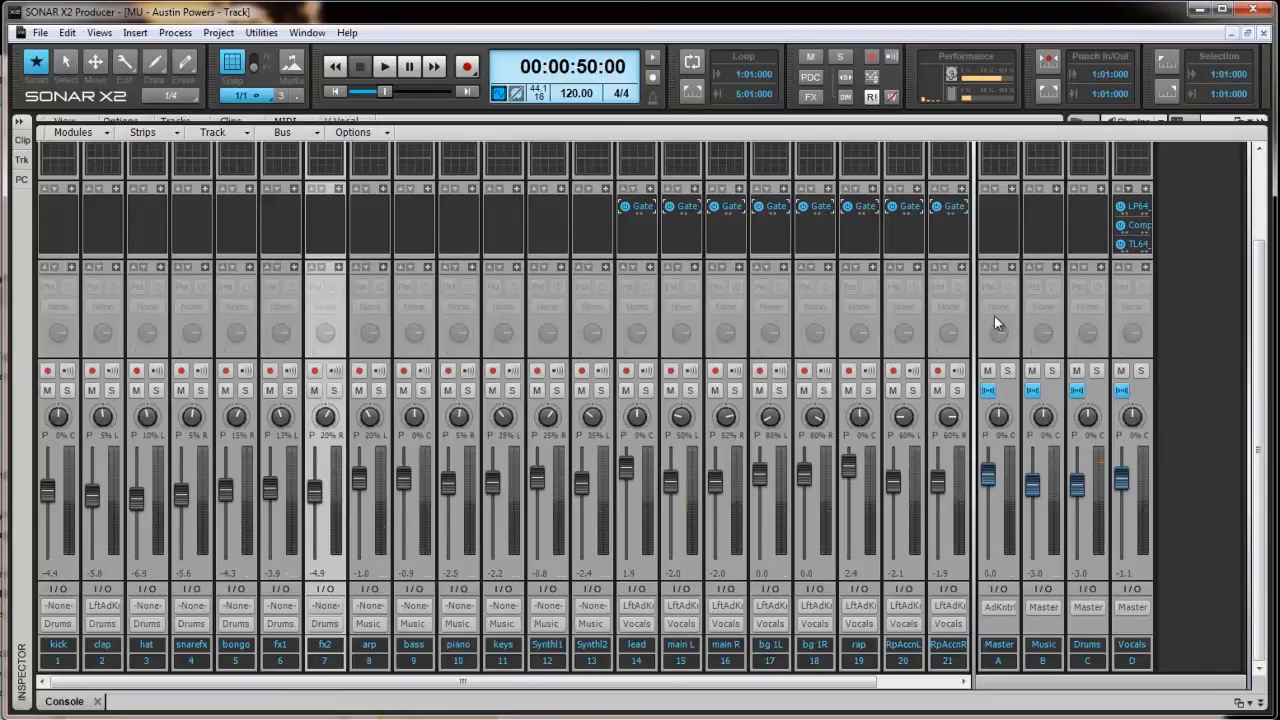
pyautogui.press('space')
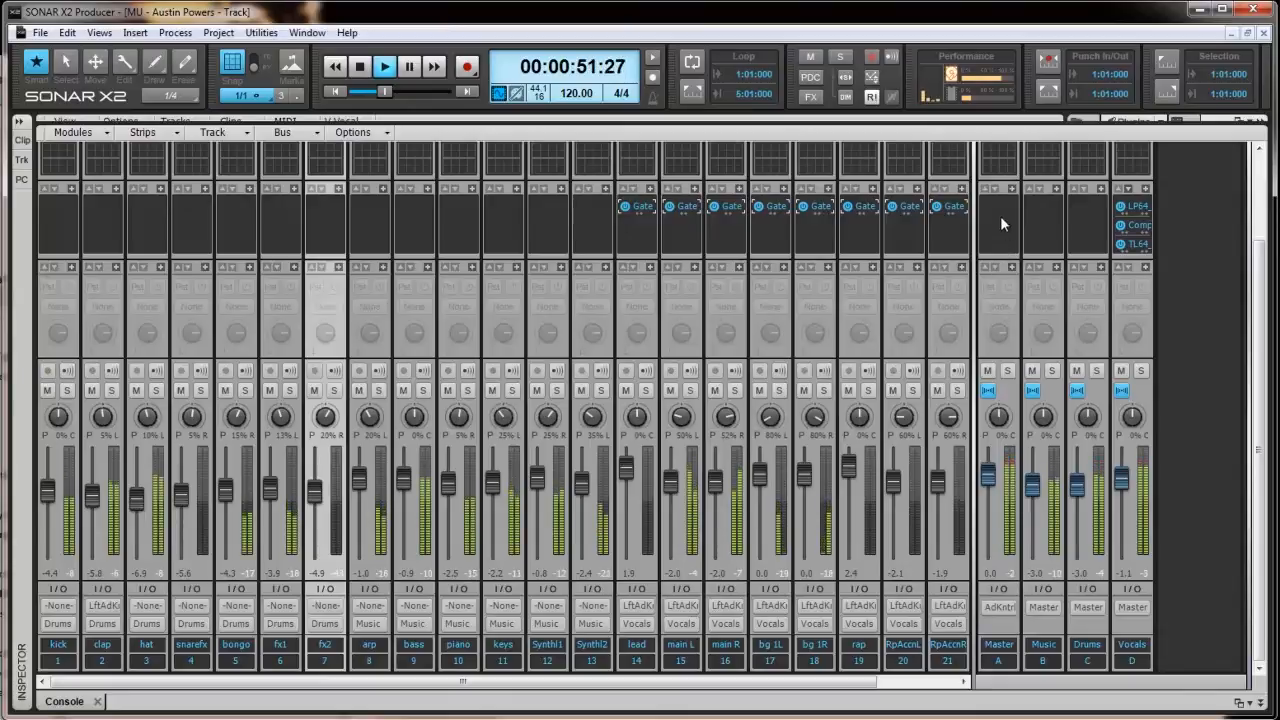
pyautogui.press('space')
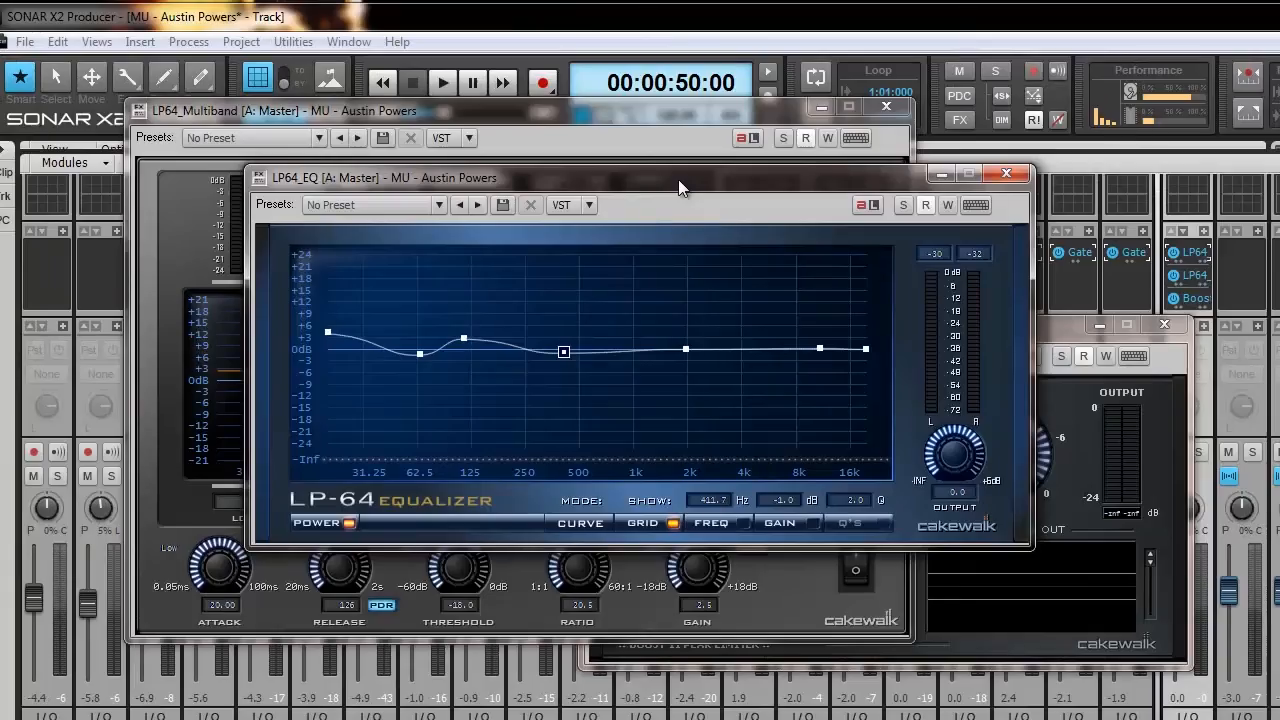
# Step: Close the LP64_EQ, LP64_Multiband and Boost11 windows and remove these effects from the Master bus
pyautogui.moveTo(678, 179); pyautogui.dragTo(506, 293)
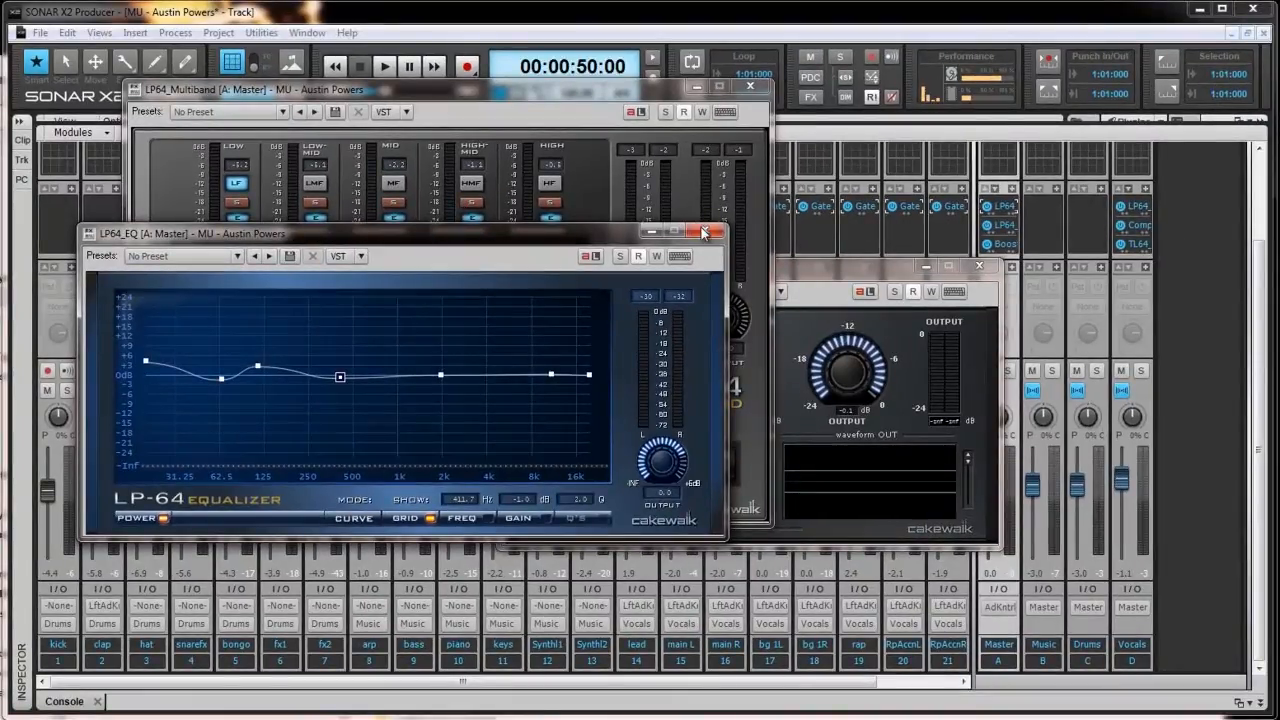
pyautogui.click(727, 147)
pyautogui.click(750, 87)
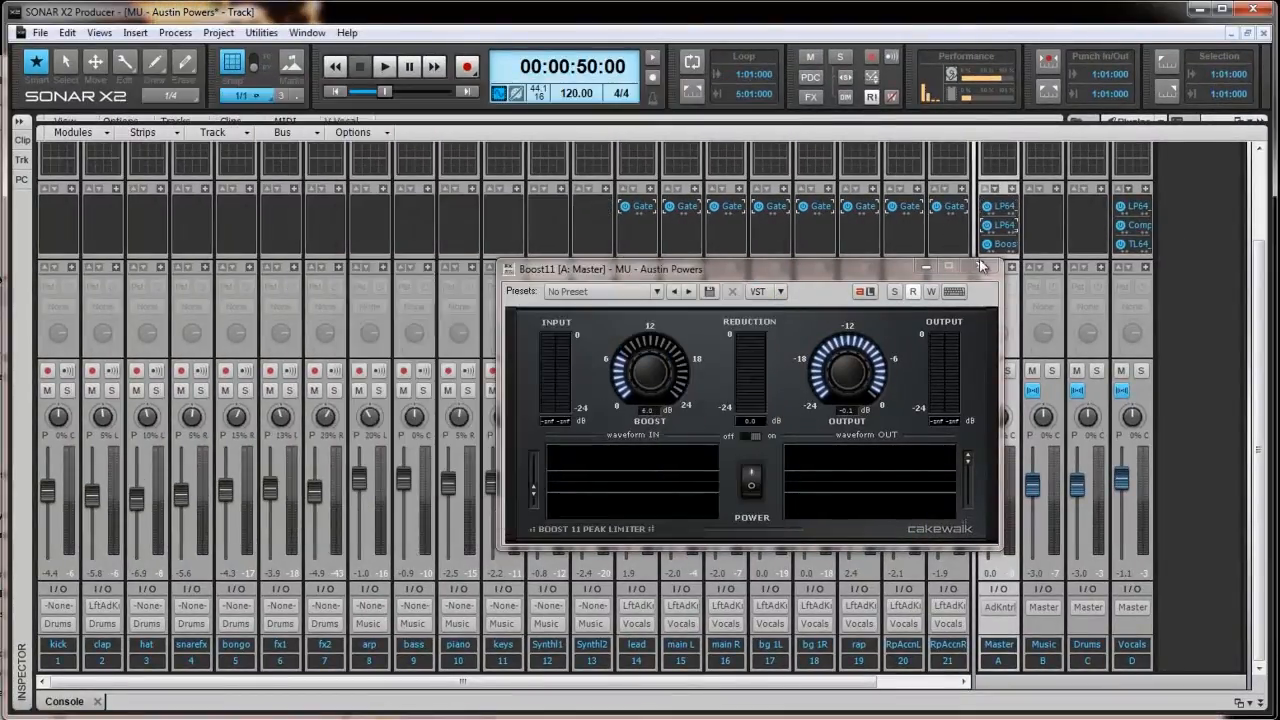
pyautogui.click(980, 264)
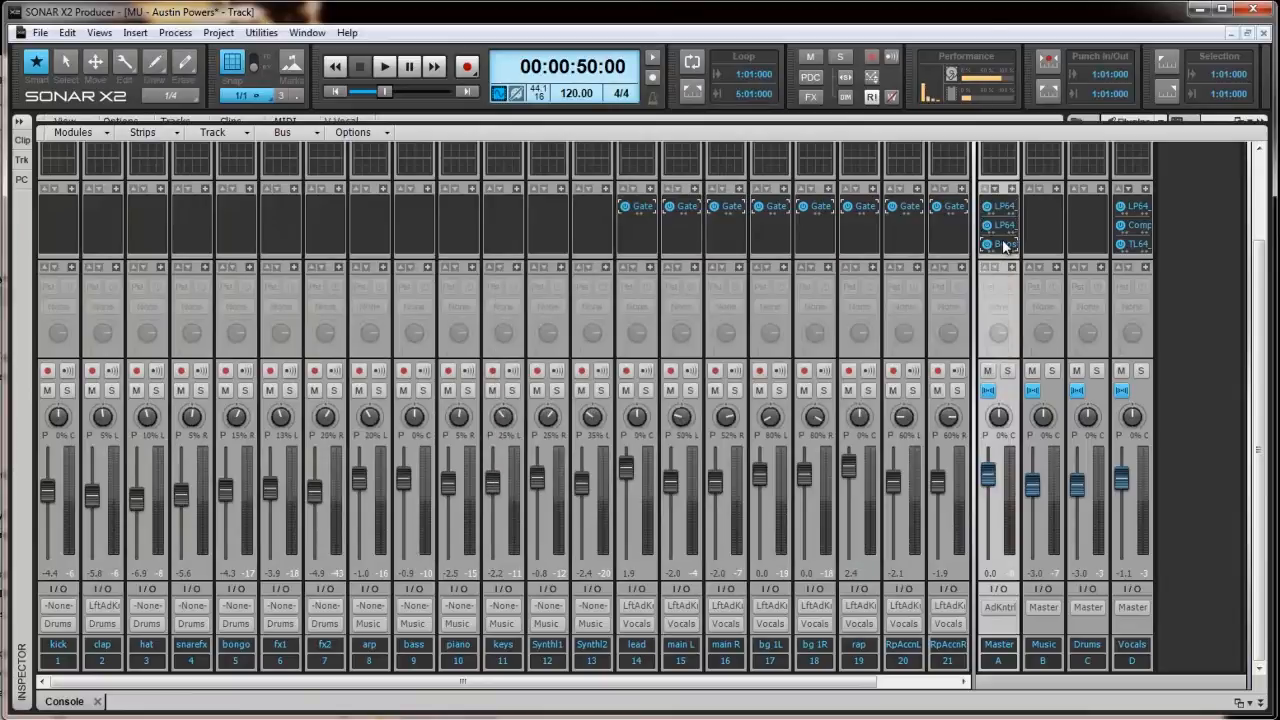
pyautogui.press('Delete')
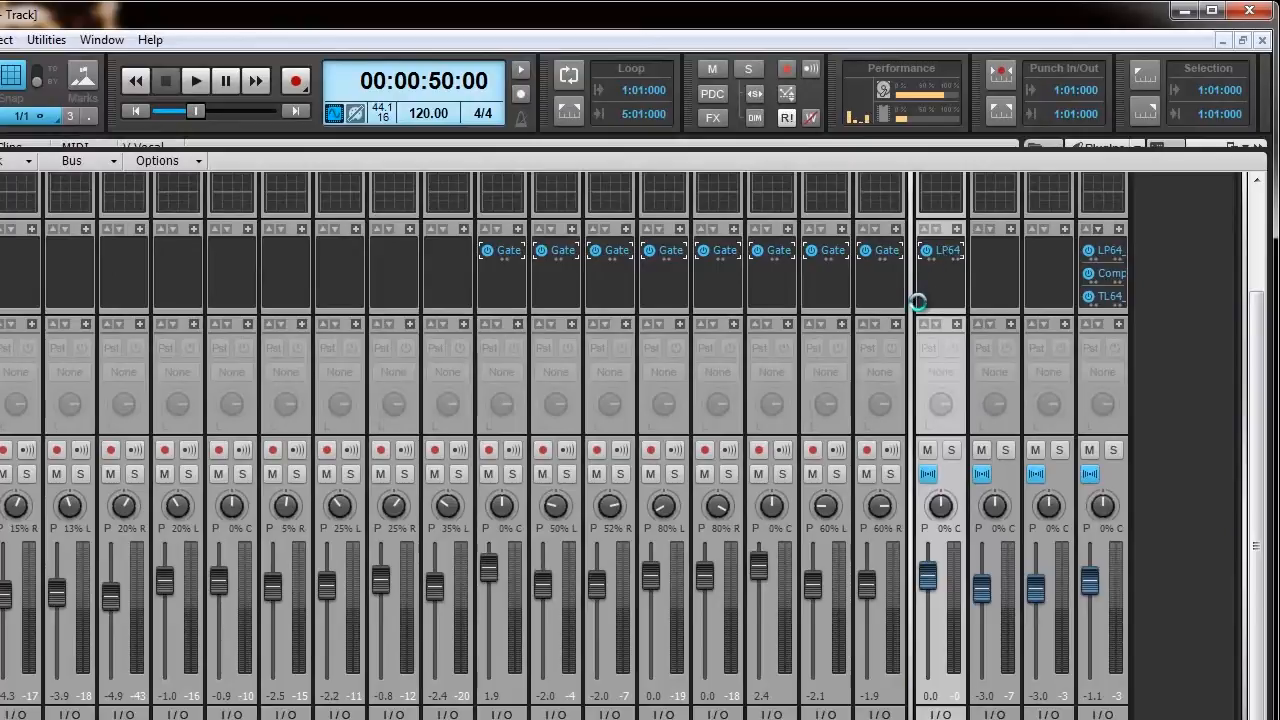
pyautogui.press('Delete')
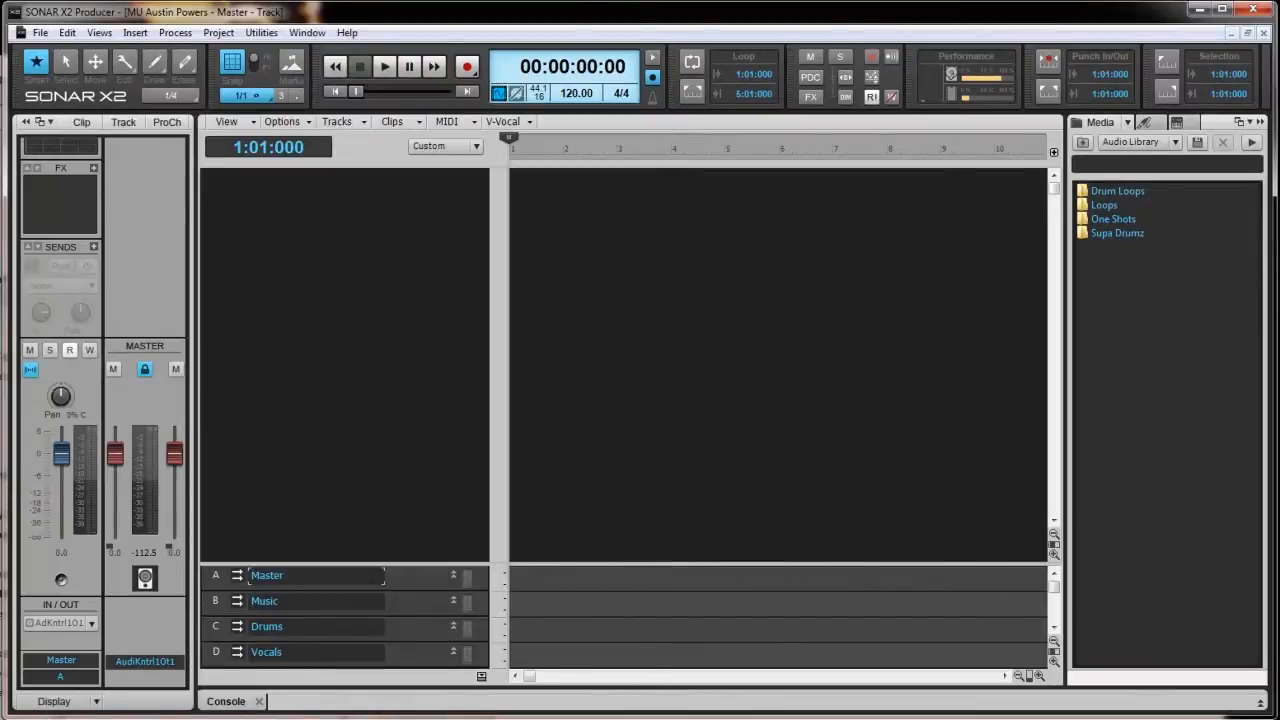
# Step: Import the "mixed version" audio file from the mu tutorial bounces folder as a track in the MU Austin Powers - Master project
pyautogui.hotkey('alt', 'Tab')
pyautogui.click(537, 308)
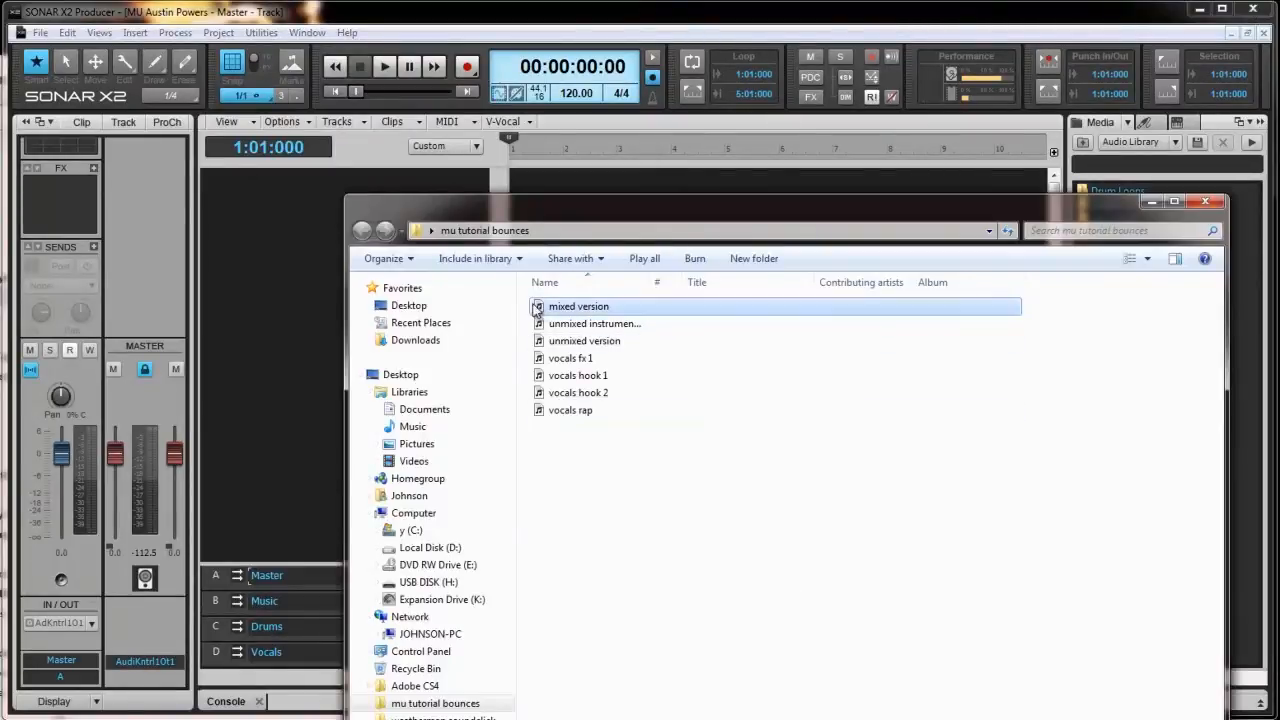
pyautogui.moveTo(537, 308); pyautogui.dragTo(429, 186)
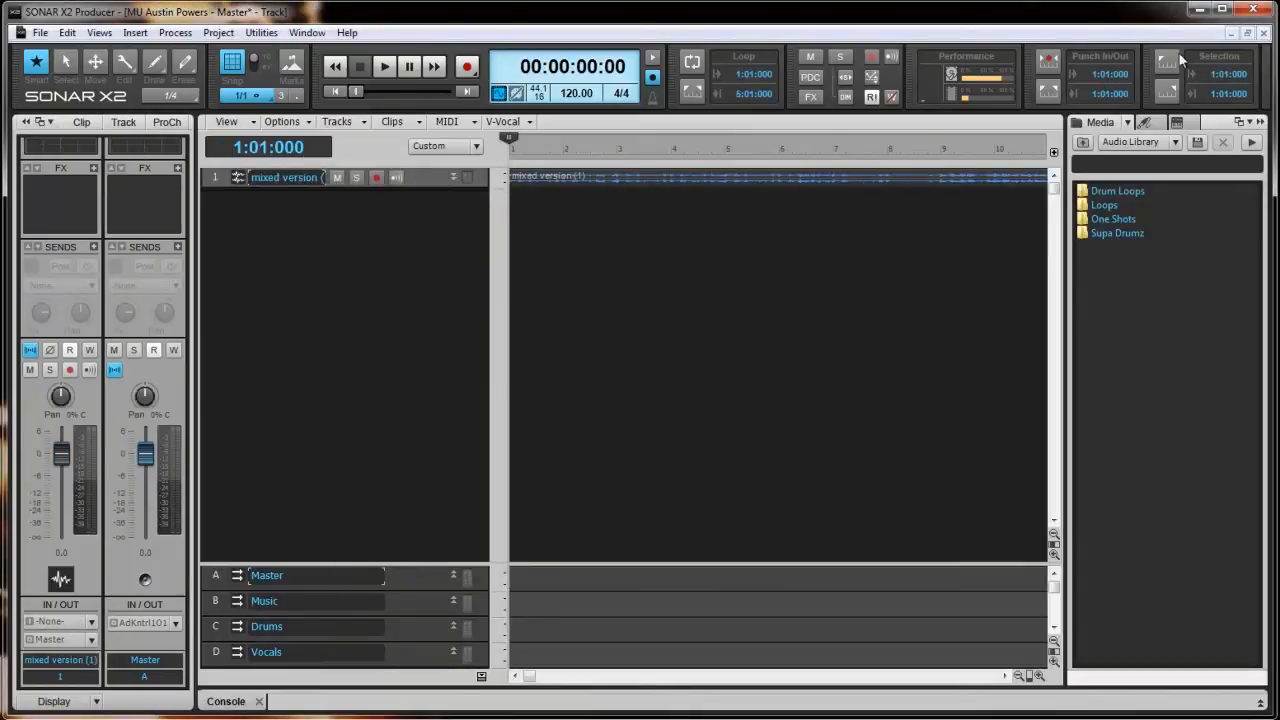
# Step: Enlarge the bus pane and delete the Music, Drums and Vocals buses together, keeping only Master
pyautogui.moveTo(411, 565); pyautogui.dragTo(409, 438)
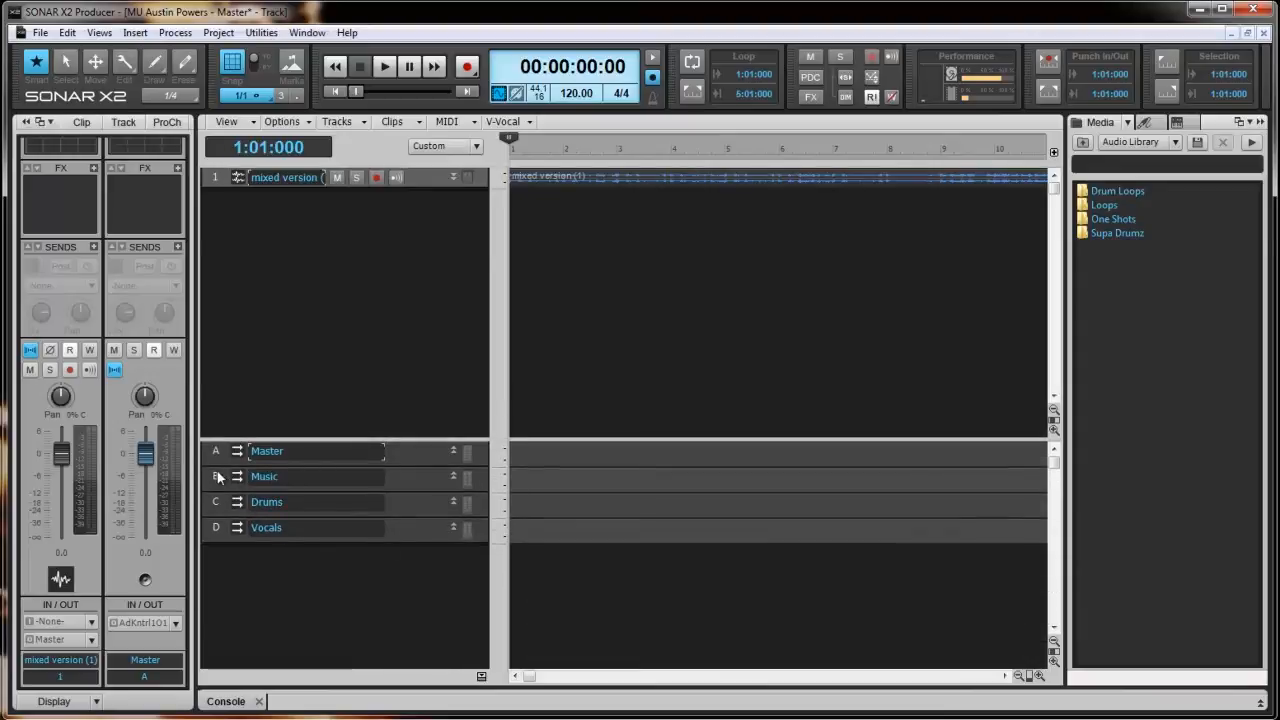
pyautogui.moveTo(215, 476); pyautogui.dragTo(211, 537)
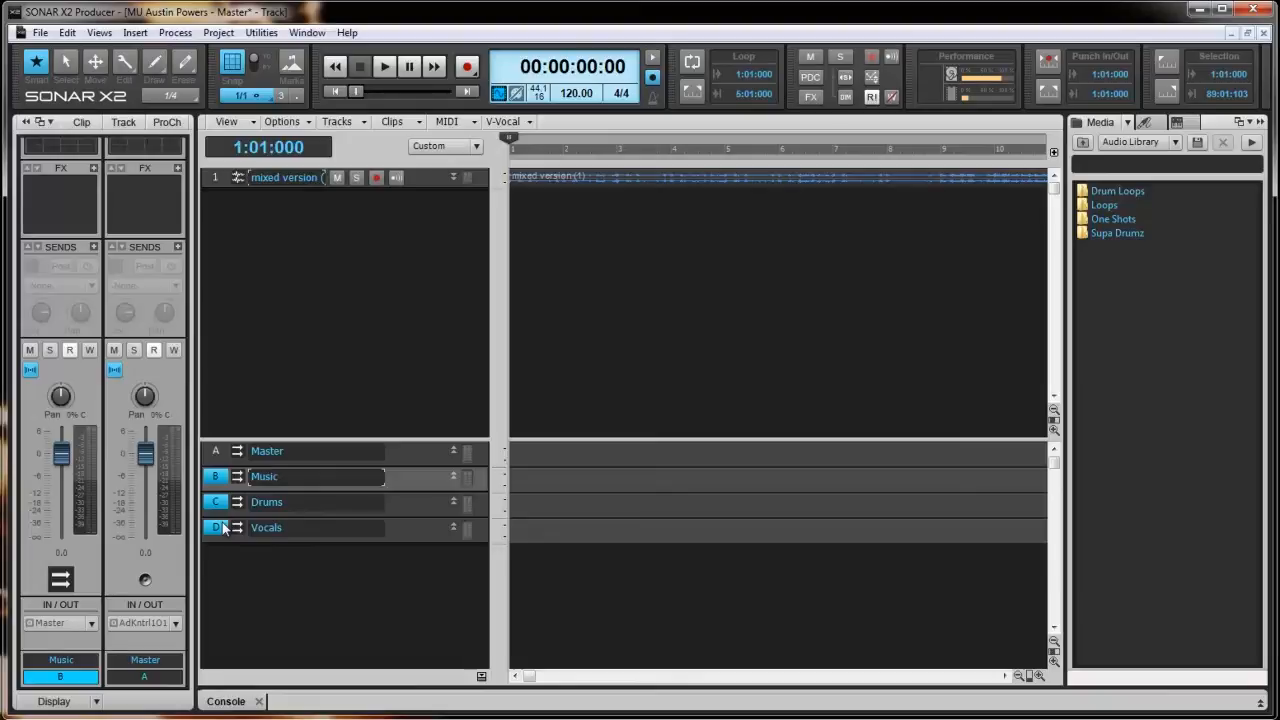
pyautogui.rightClick(400, 476)
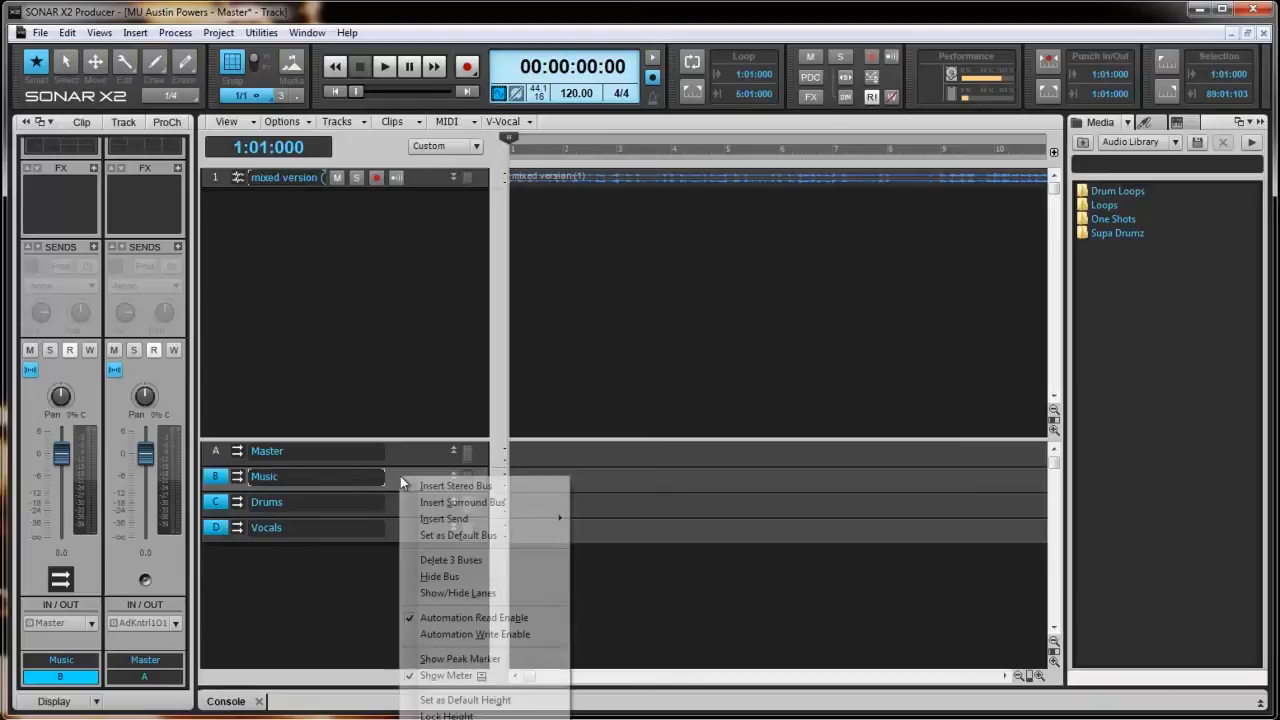
pyautogui.click(470, 560)
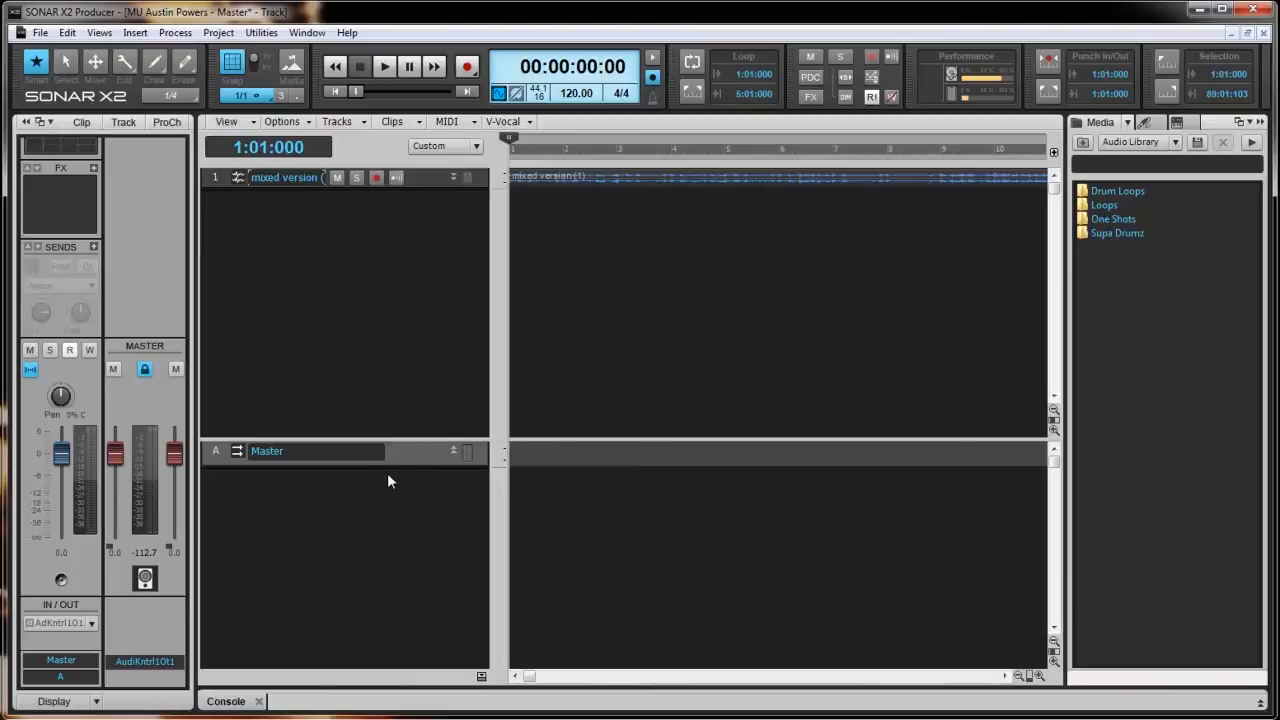
# Step: Expand the Master bus and the mixed version track to fill their panes, giving the bus pane slightly more height
pyautogui.moveTo(397, 465); pyautogui.dragTo(393, 515)
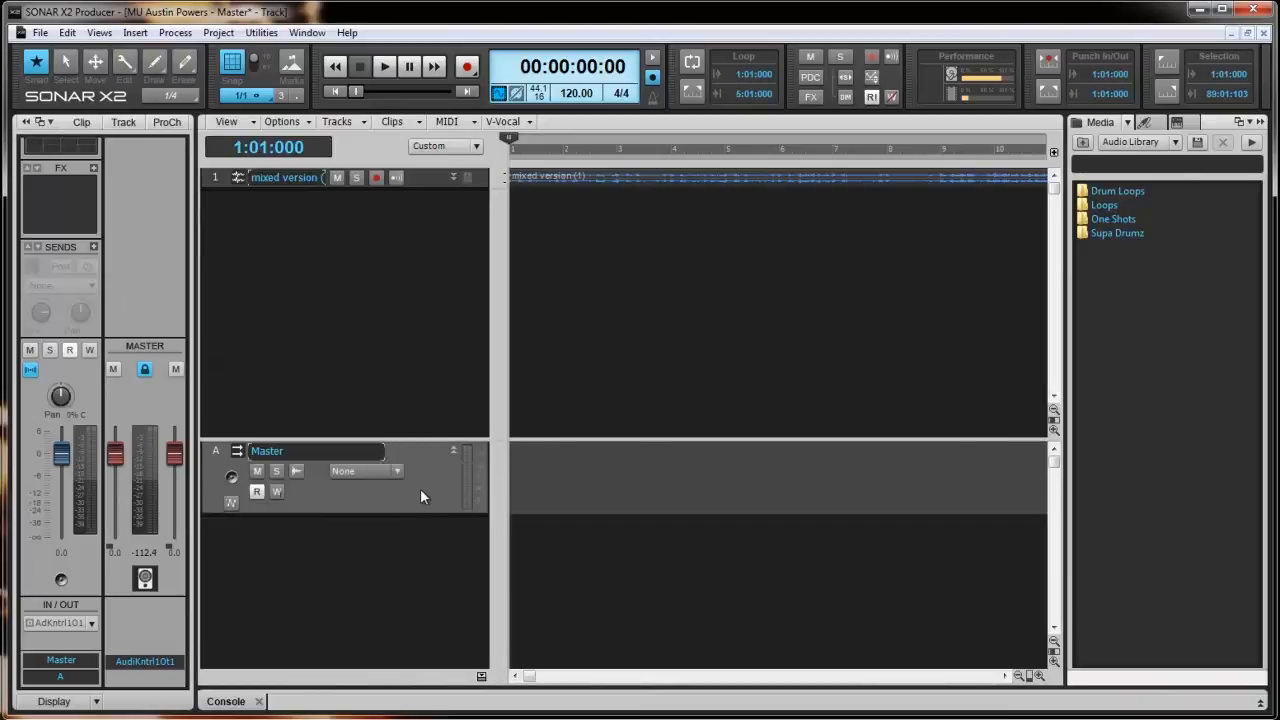
pyautogui.doubleClick(420, 490)
pyautogui.click(423, 180)
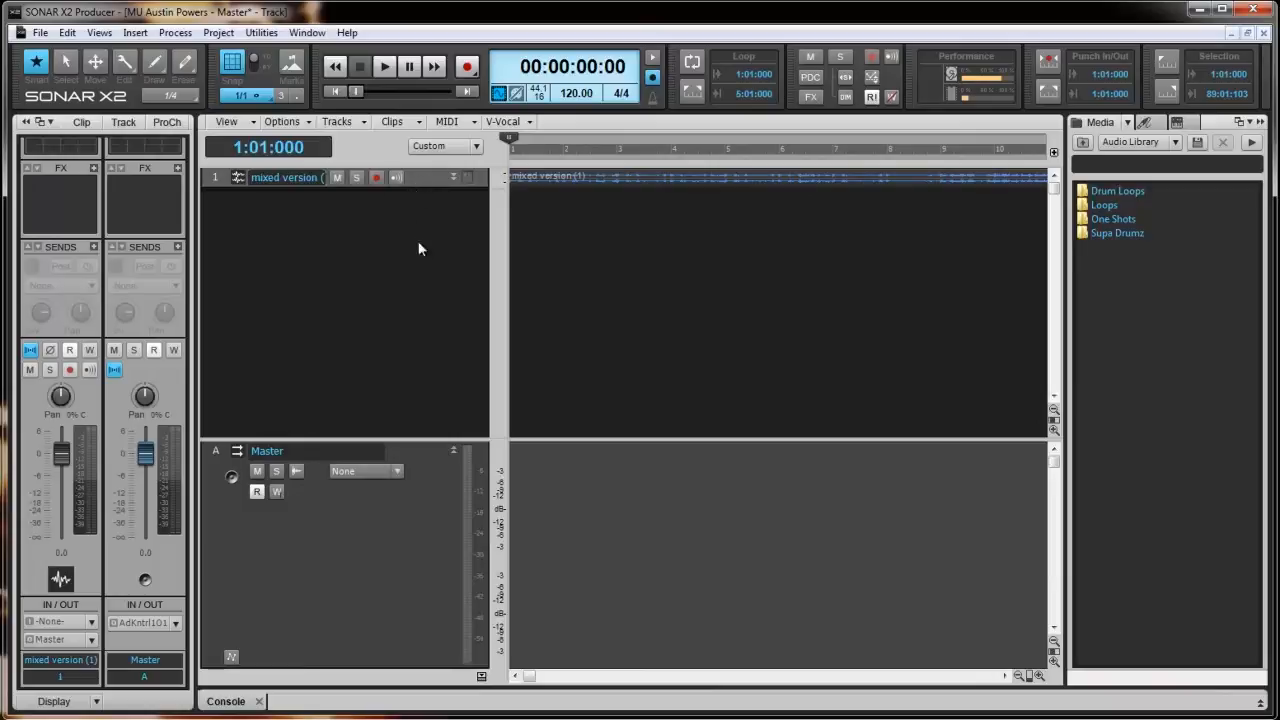
pyautogui.moveTo(414, 181); pyautogui.dragTo(411, 277)
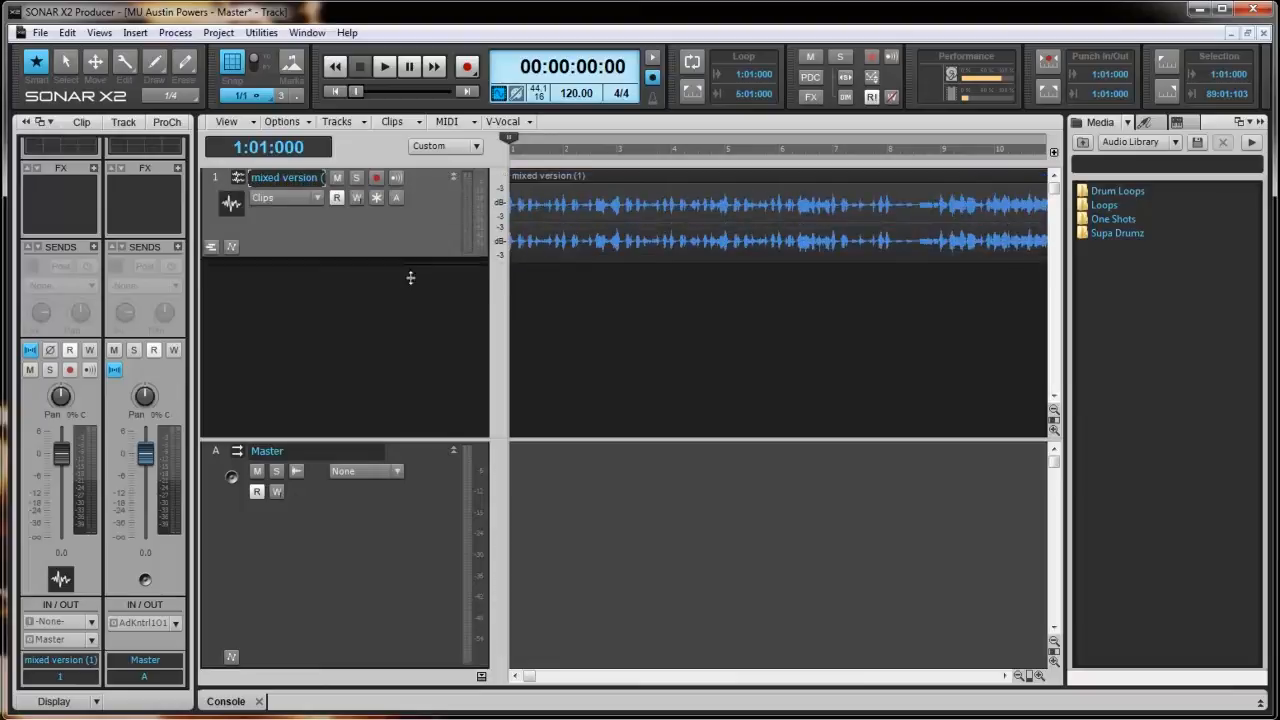
pyautogui.doubleClick(424, 236)
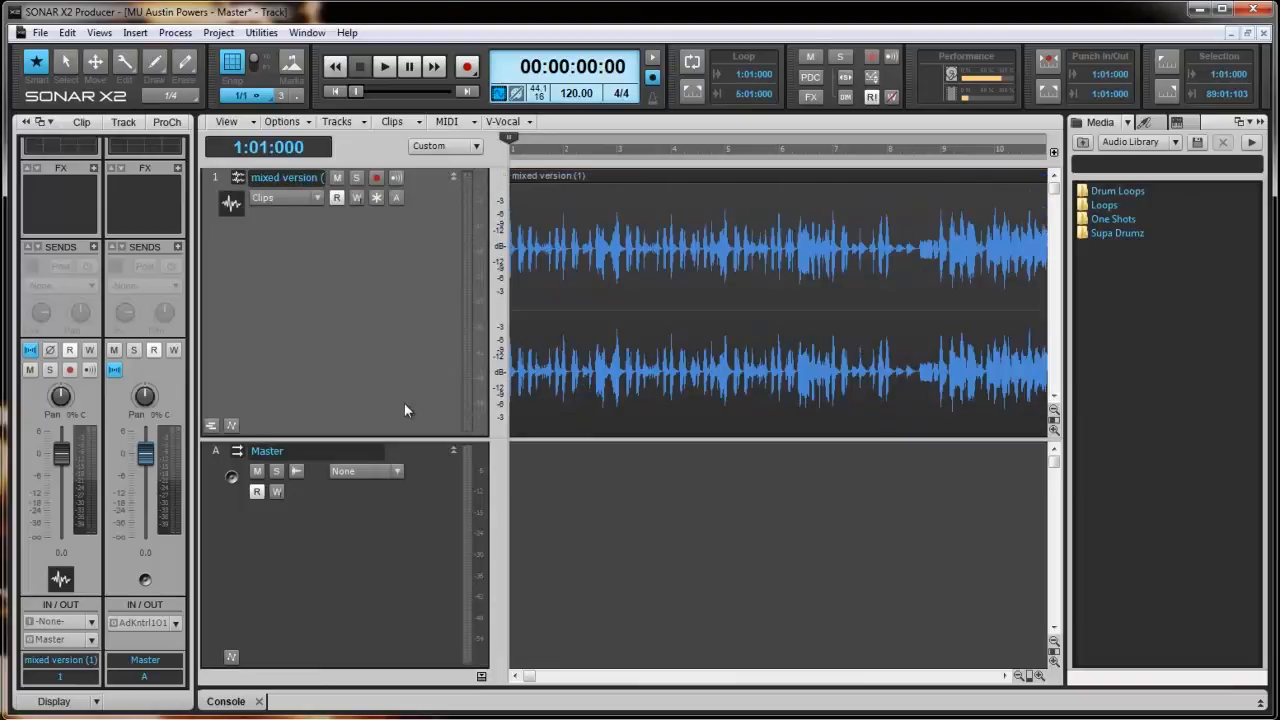
pyautogui.click(407, 441)
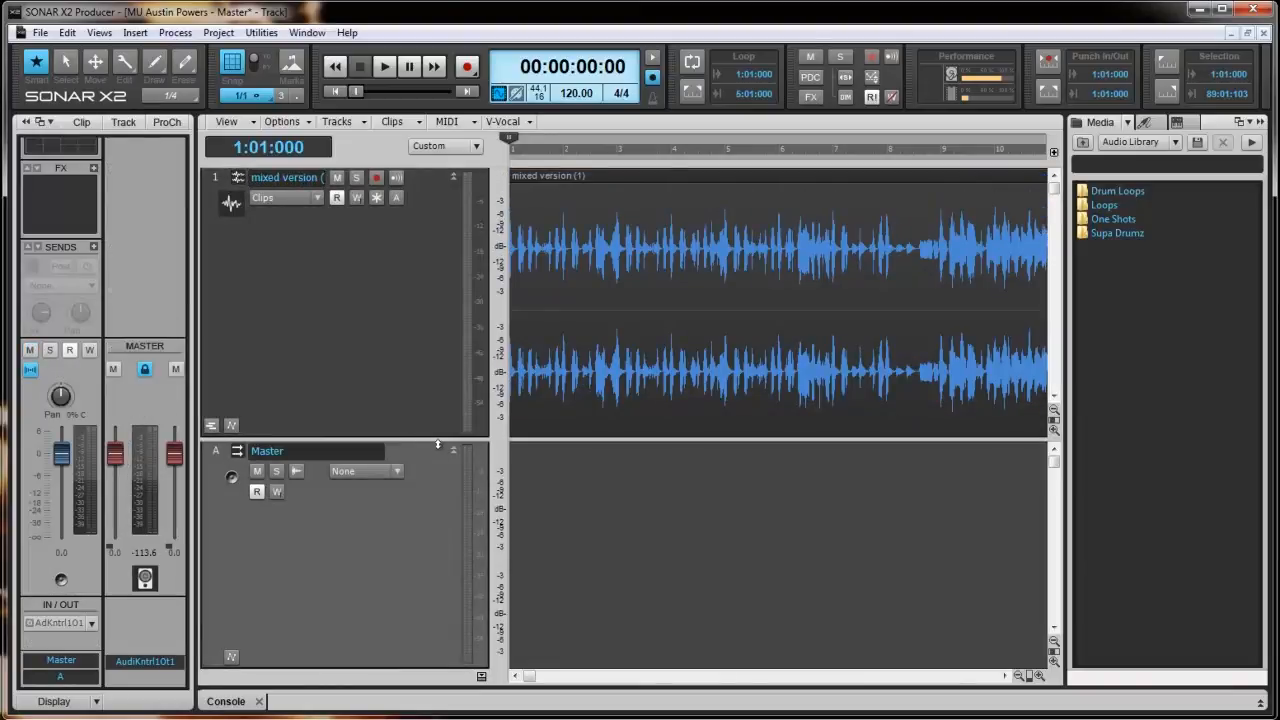
pyautogui.moveTo(435, 440); pyautogui.dragTo(435, 405)
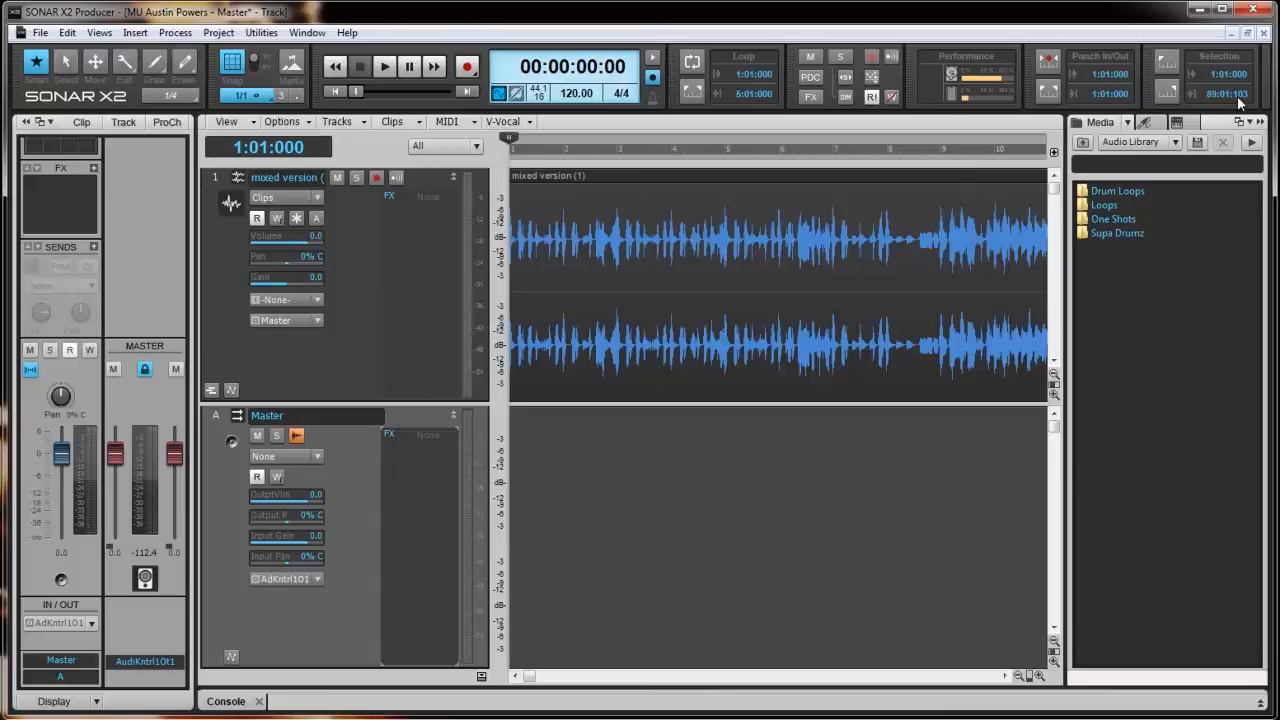
# Step: Insert LP64_EQ, LP64_Multiband and Boost11, in that order, in the Master bus's effects rack
pyautogui.click(1146, 122)
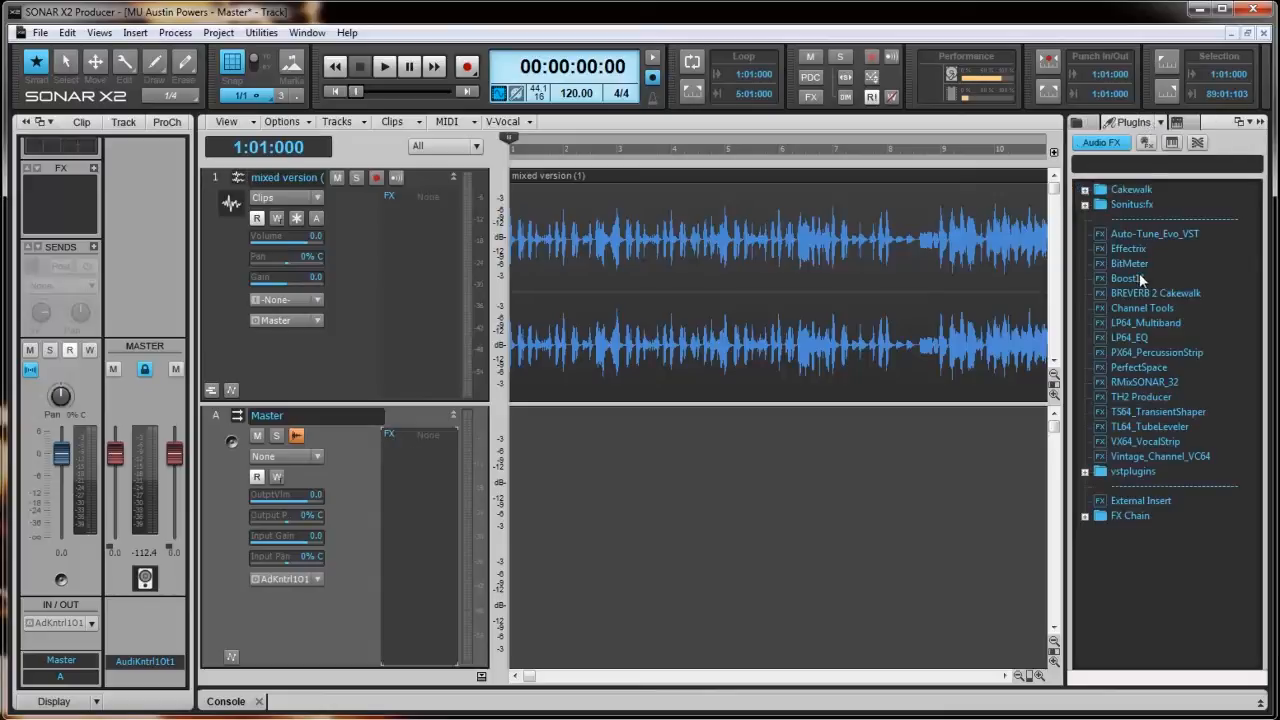
pyautogui.moveTo(1101, 343); pyautogui.dragTo(411, 472)
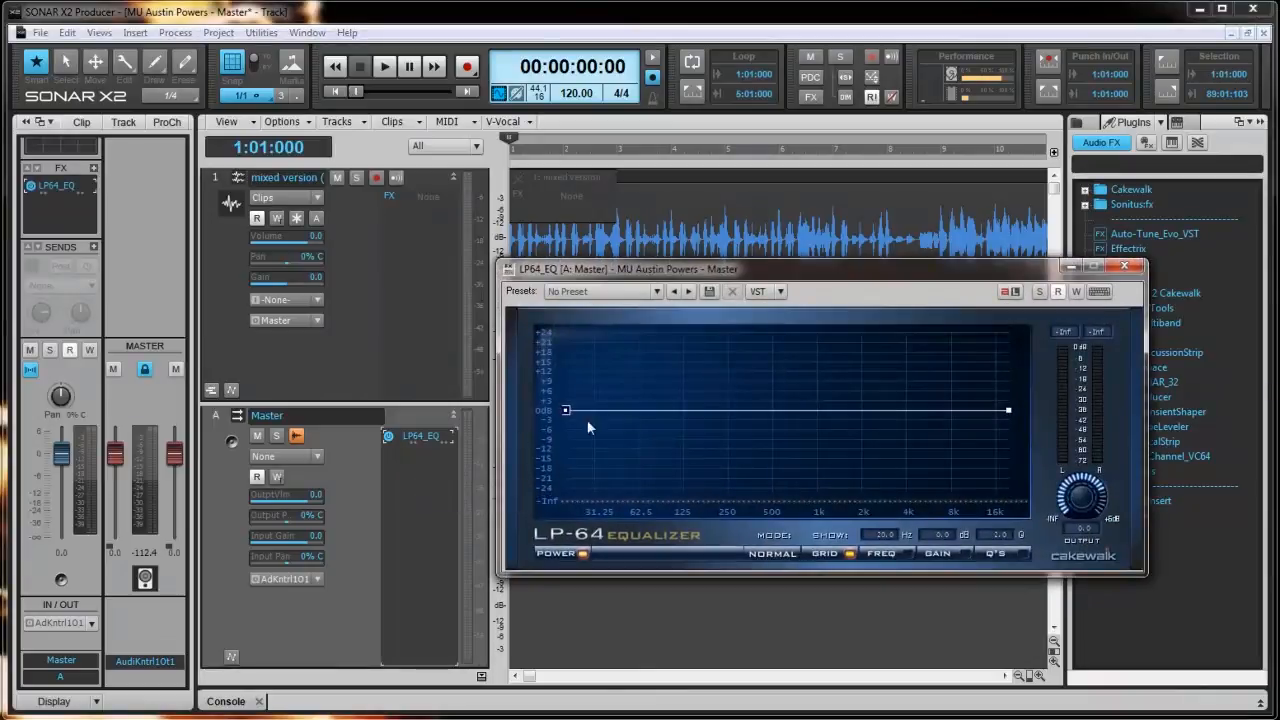
pyautogui.moveTo(873, 265); pyautogui.dragTo(585, 208)
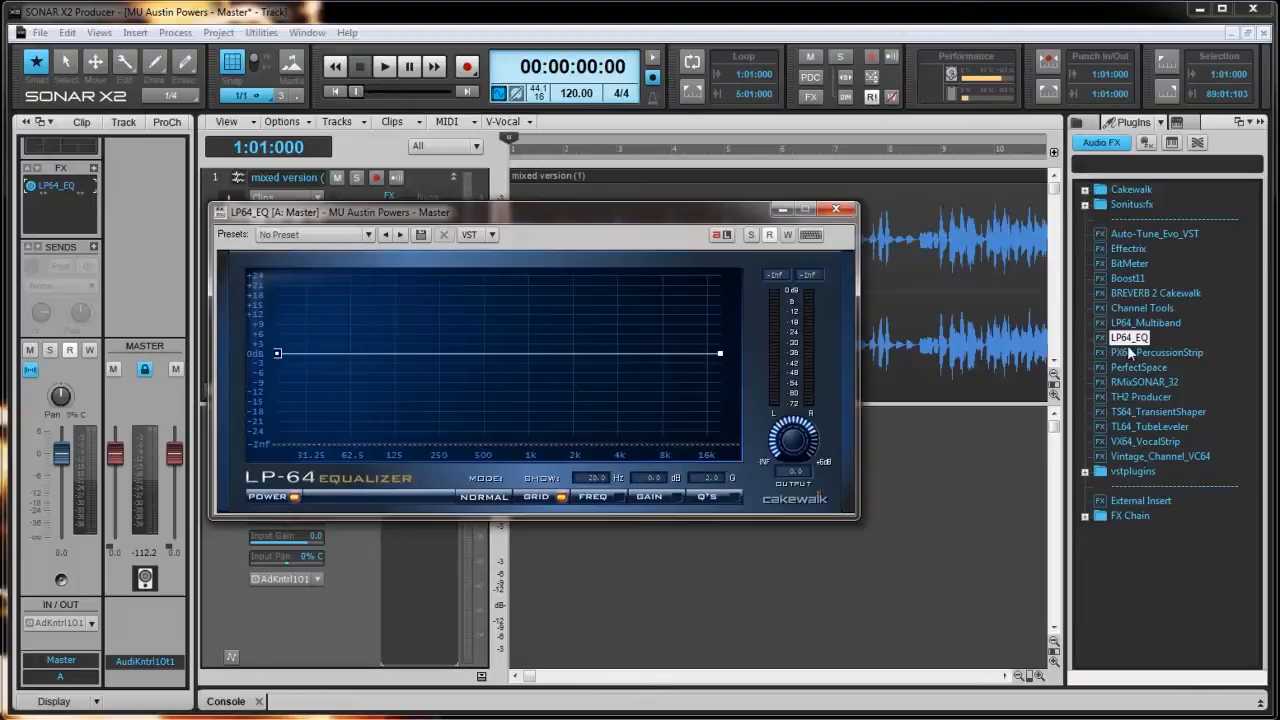
pyautogui.moveTo(1140, 322); pyautogui.dragTo(428, 558)
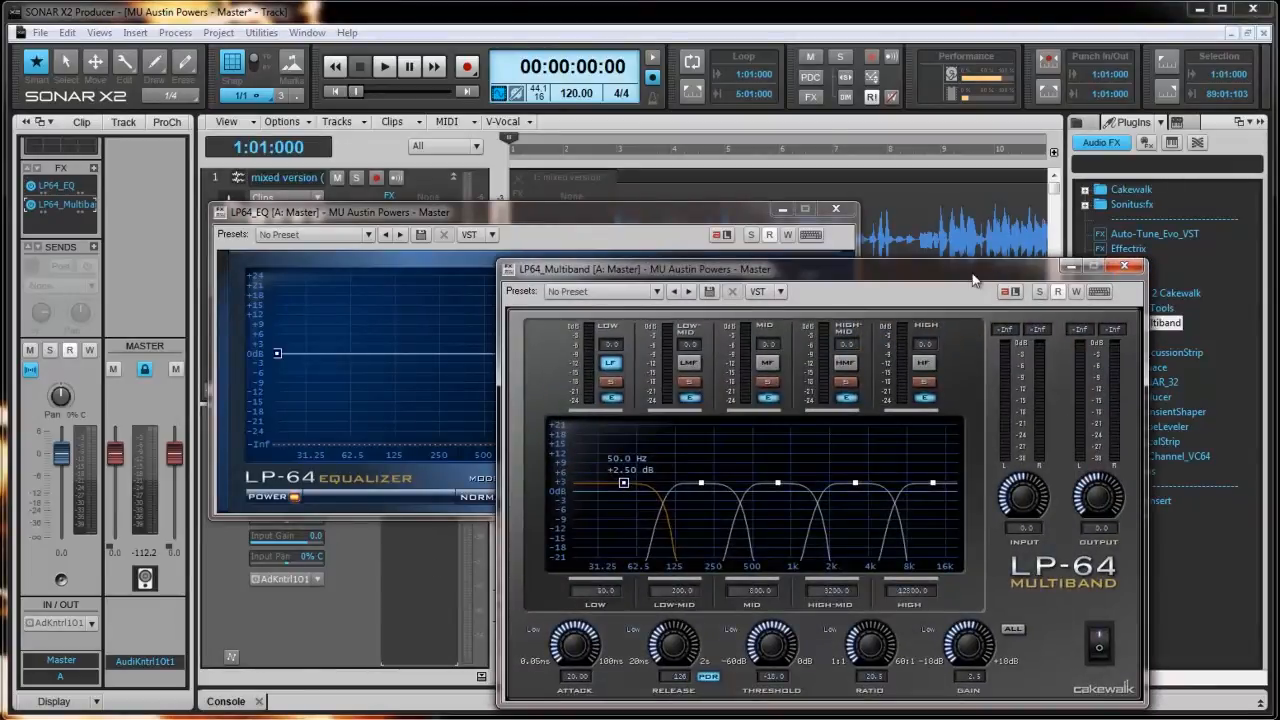
pyautogui.moveTo(975, 280); pyautogui.dragTo(665, 175)
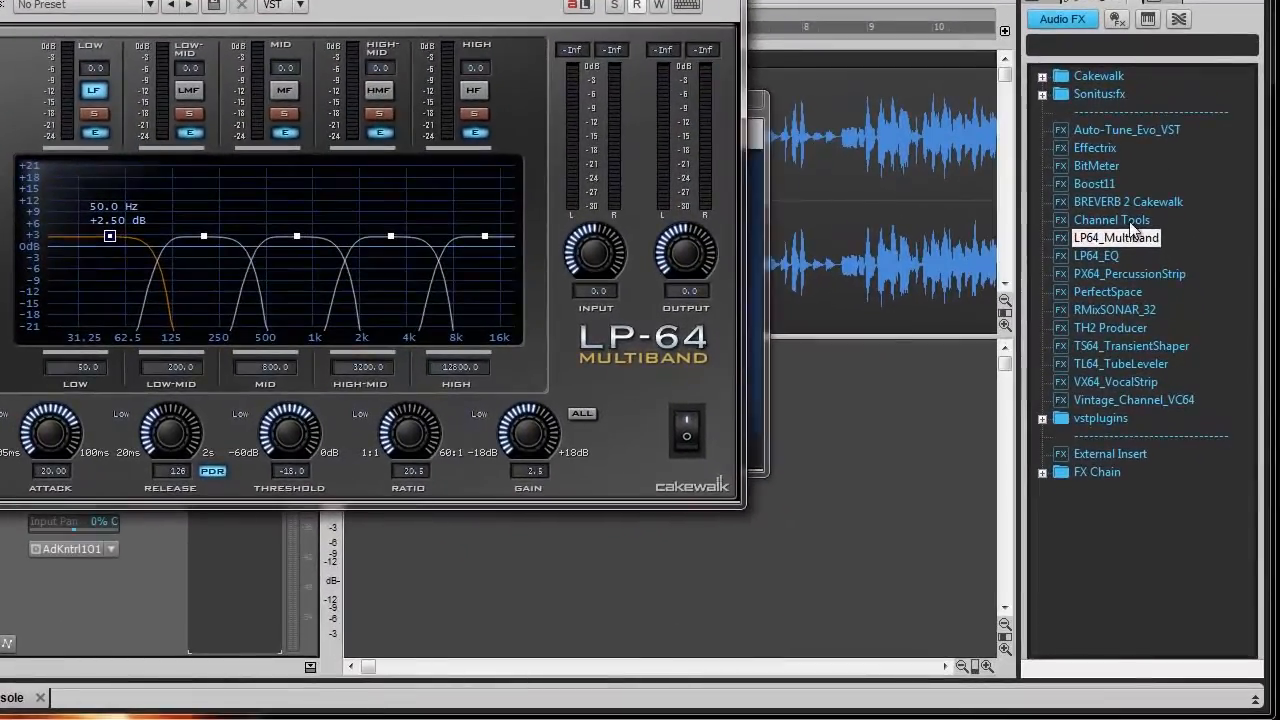
pyautogui.moveTo(1059, 184); pyautogui.dragTo(291, 598)
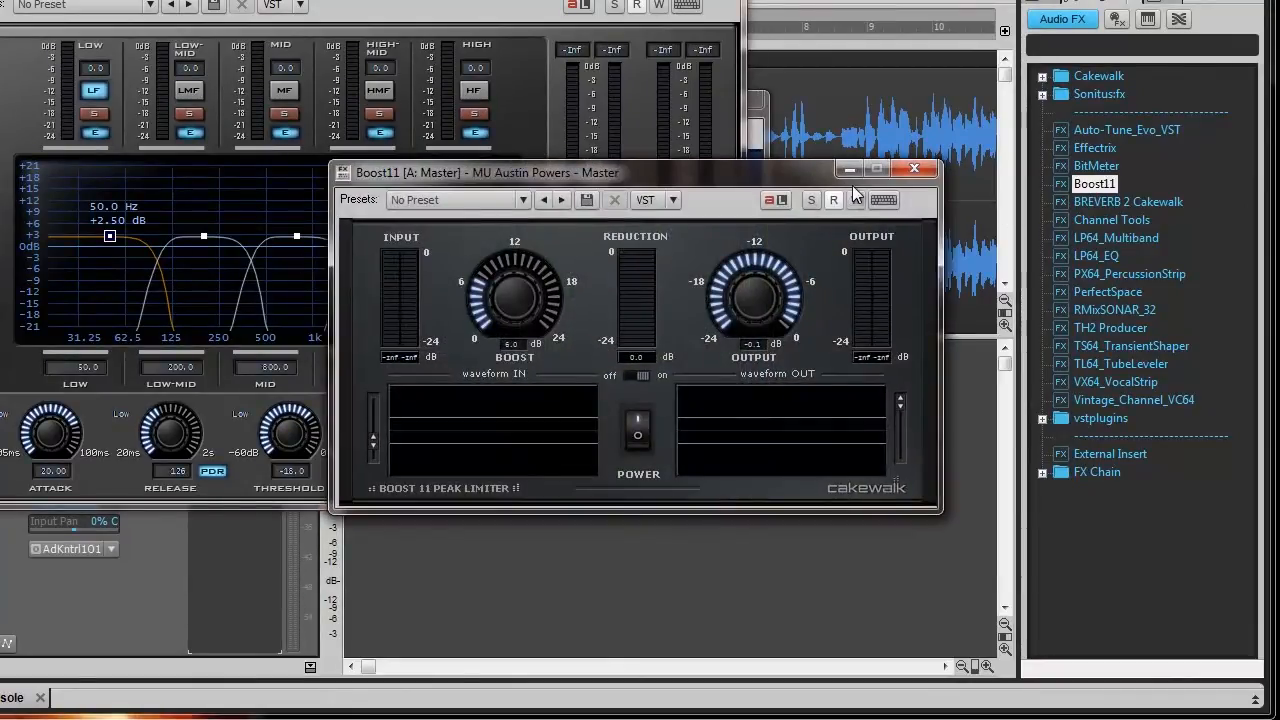
# Step: Play the song from the start through the Master effects, stop playback and close the Boost11 window
pyautogui.press('space')
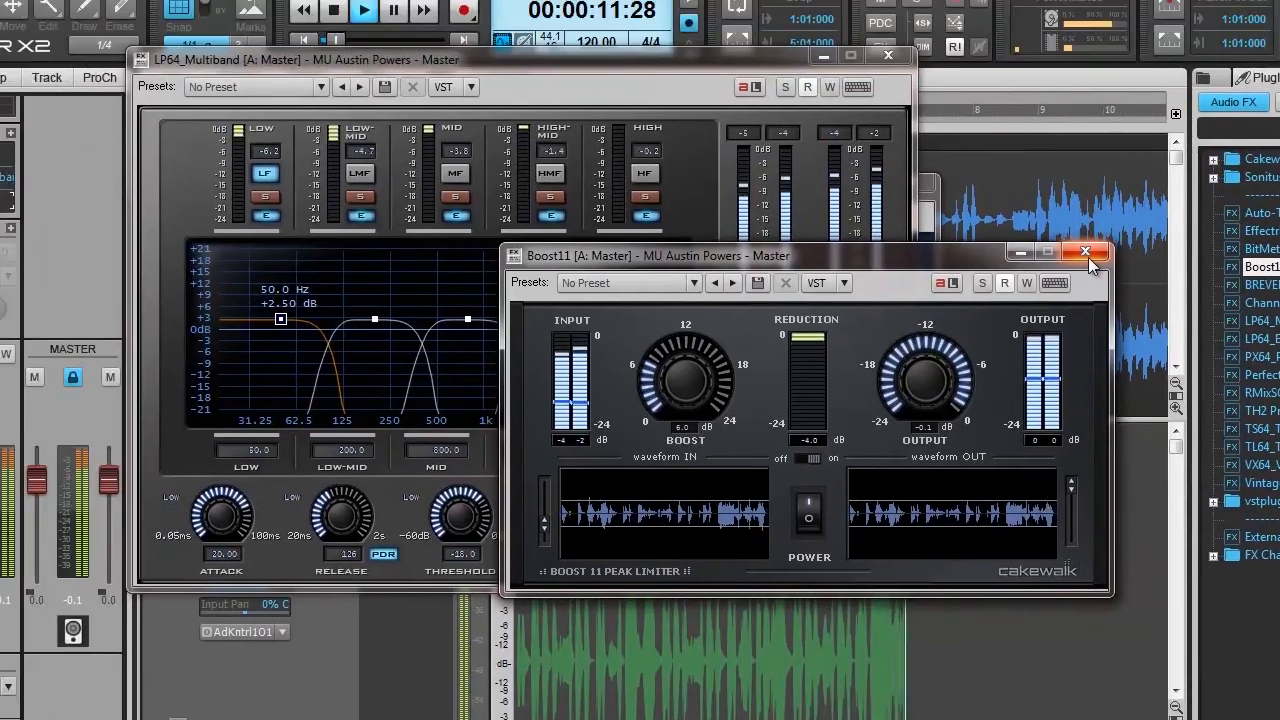
pyautogui.press('space')
pyautogui.click(1189, 305)
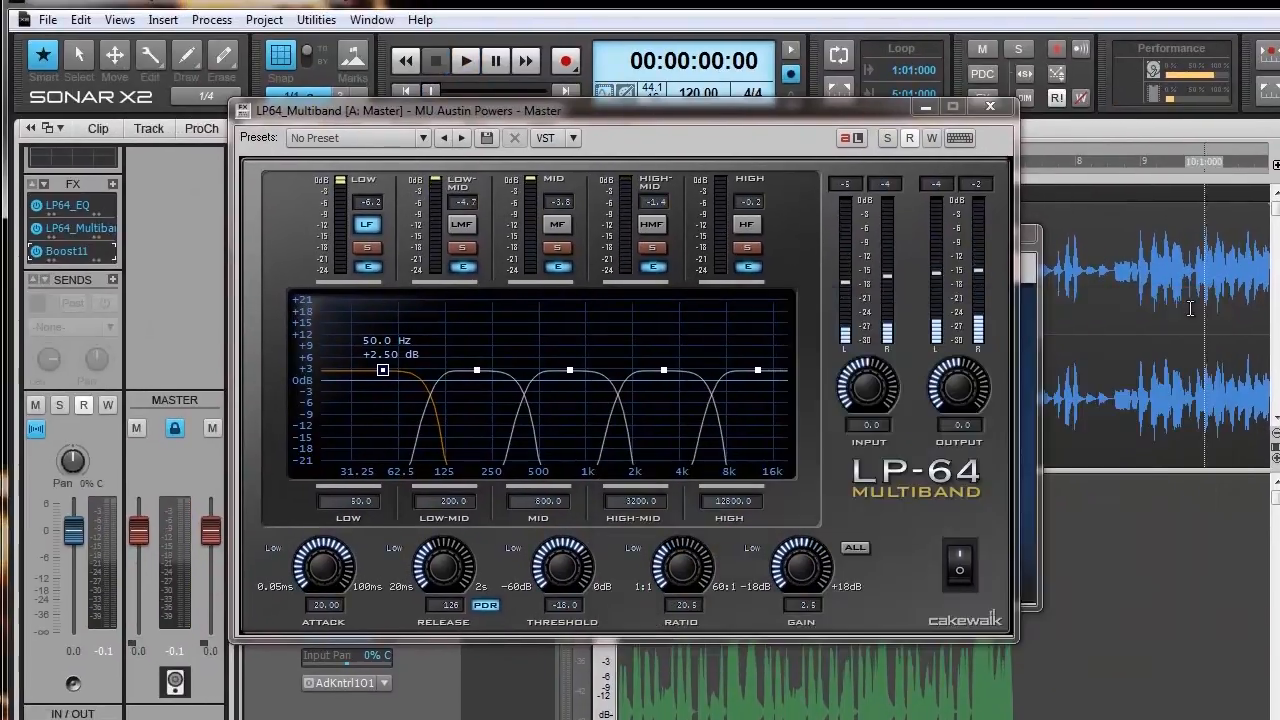
# Step: Load the Mastering (lighter) preset in LP64_Multiband and close its window
pyautogui.click(422, 140)
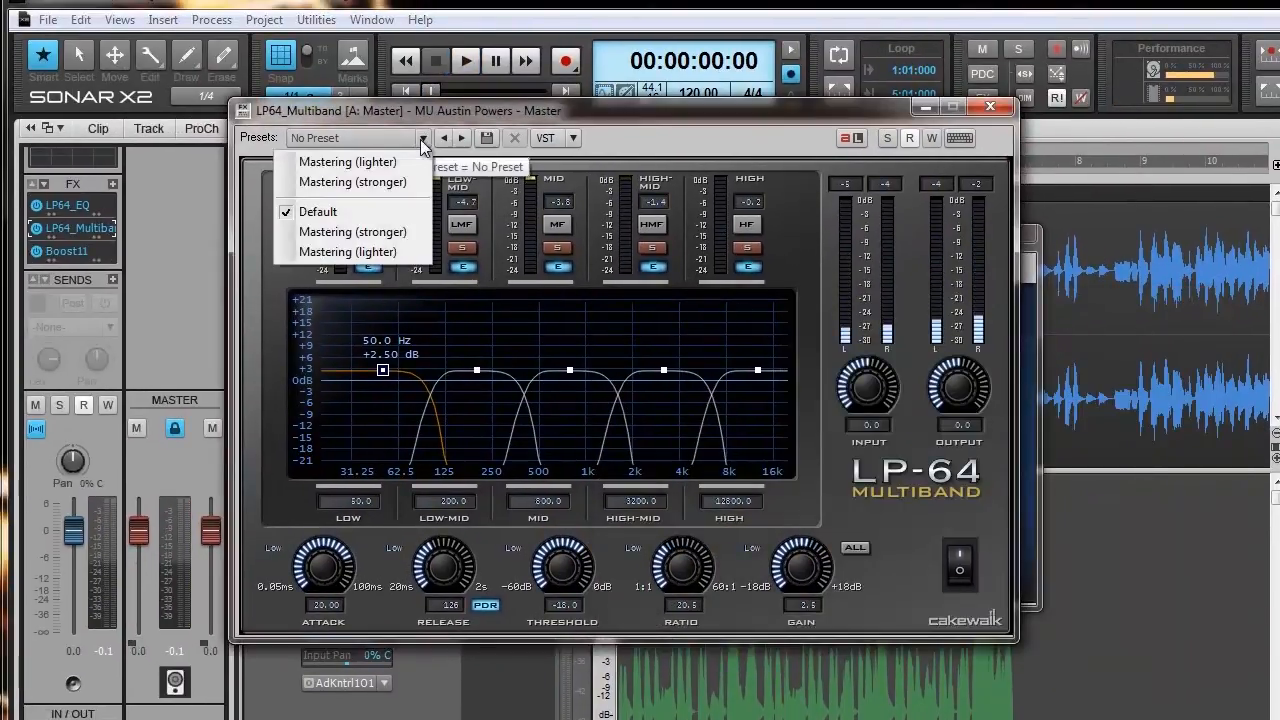
pyautogui.click(372, 166)
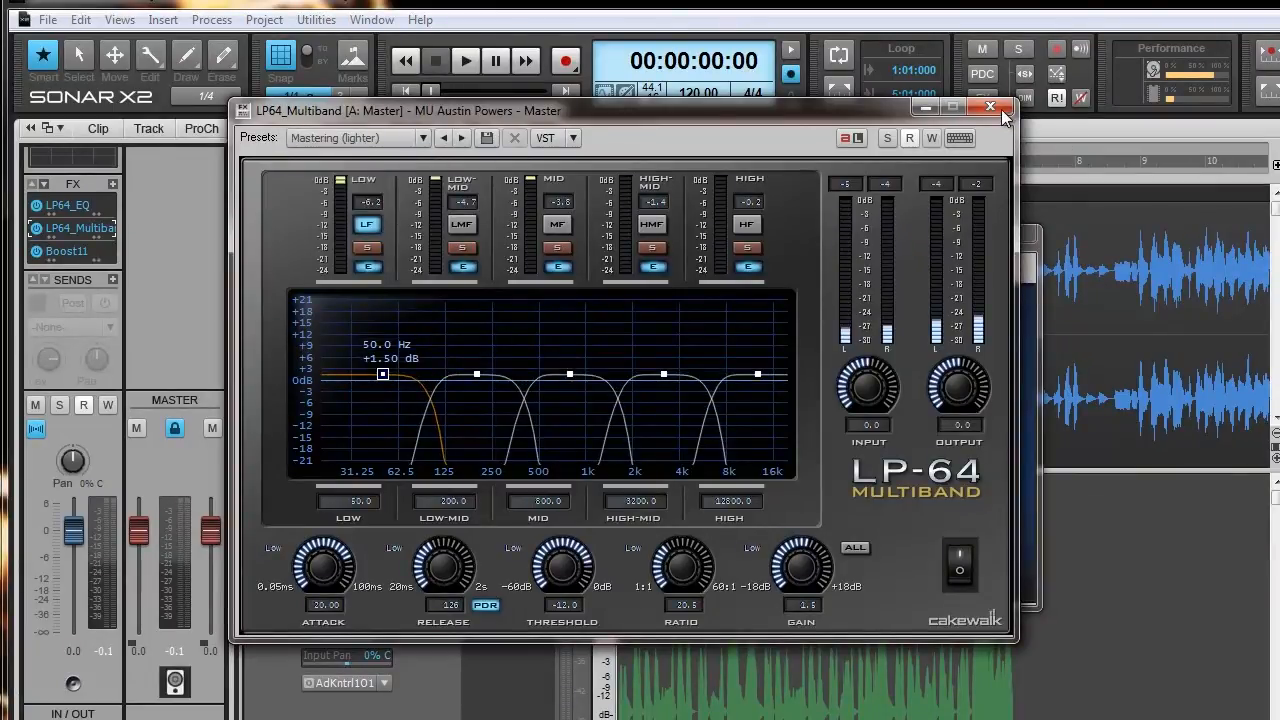
pyautogui.click(1000, 110)
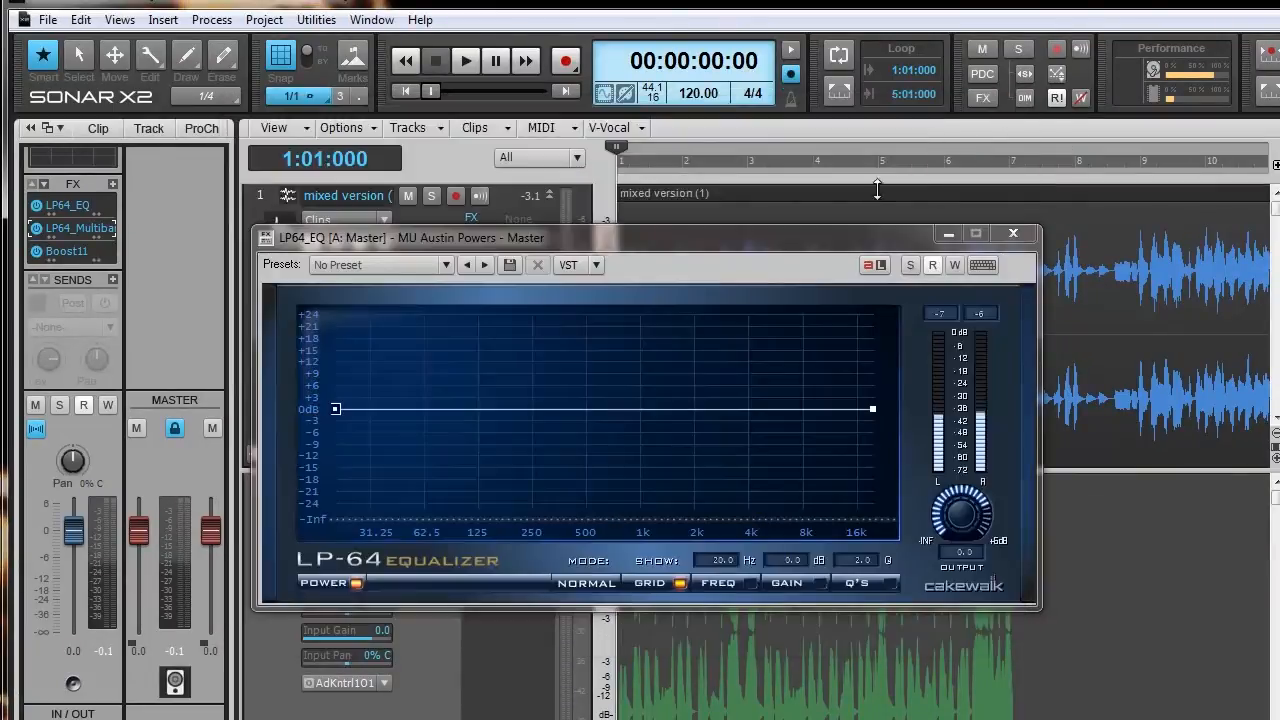
# Step: Load the Brighter Vocal preset in LP64_EQ, then set the low band to about 54 Hz, +3 dB and the high band to about 4.8 kHz, +1.3 dB
pyautogui.click(445, 265)
pyautogui.click(374, 290)
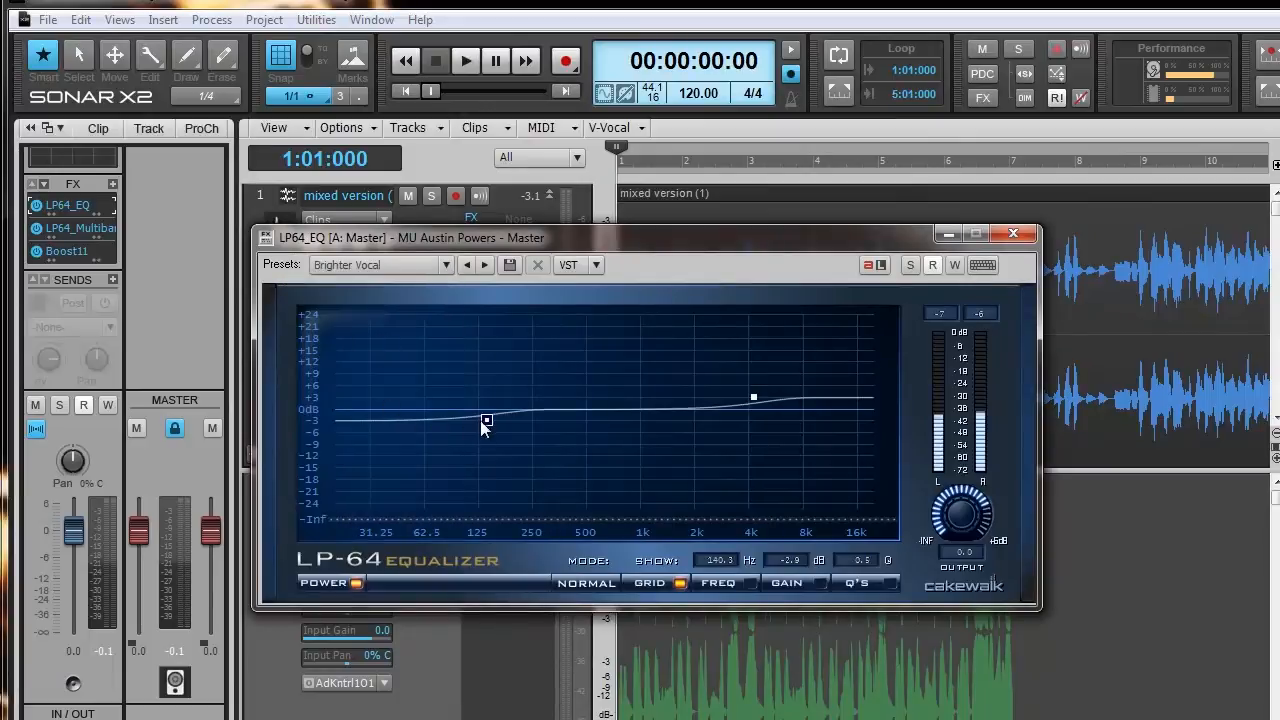
pyautogui.moveTo(483, 422); pyautogui.dragTo(412, 399)
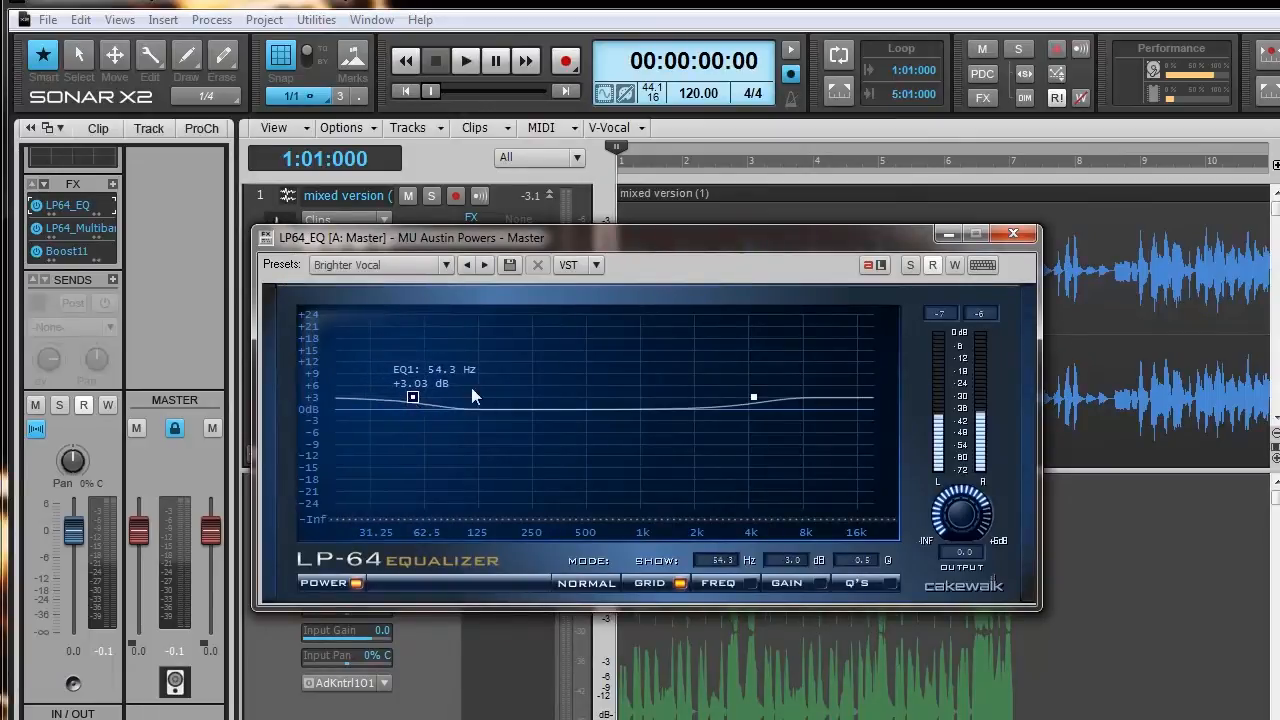
pyautogui.moveTo(754, 397); pyautogui.dragTo(764, 402)
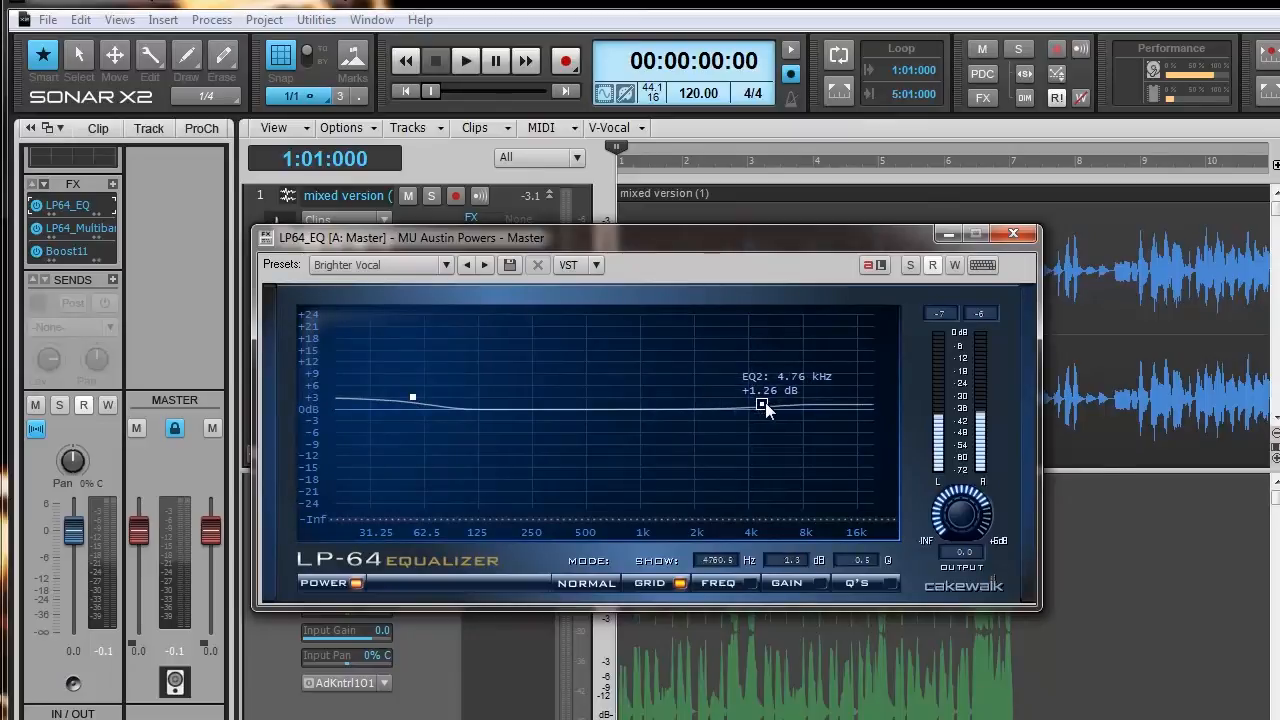
# Step: Add two midrange points to the EQ curve, one at about 445 Hz and +2.3 dB, and set the display mode to Curve
pyautogui.click(608, 409)
pyautogui.moveTo(608, 409); pyautogui.dragTo(577, 399)
pyautogui.click(598, 583)
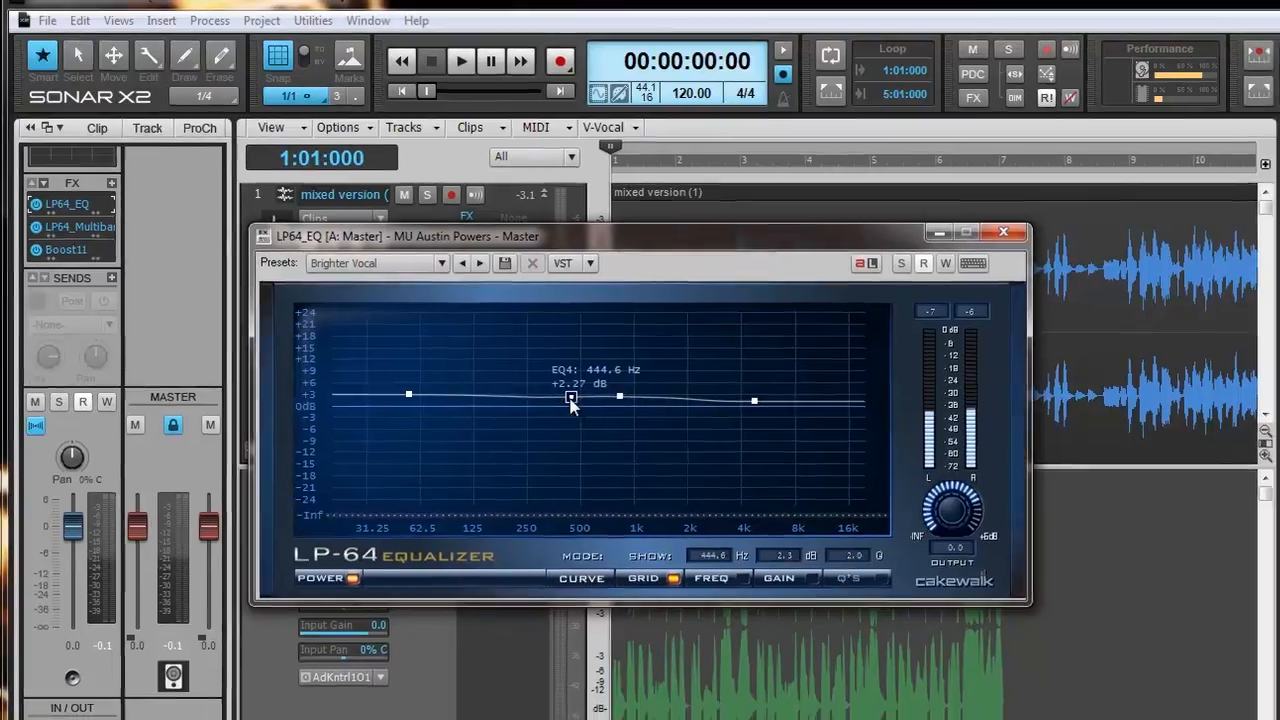
# Step: Lower the two midrange EQ points to about 0 dB and -1 dB, and spread the low and high points outward, the high one at +2.1 dB
pyautogui.moveTo(578, 401); pyautogui.dragTo(556, 410)
pyautogui.moveTo(518, 344); pyautogui.dragTo(518, 355)
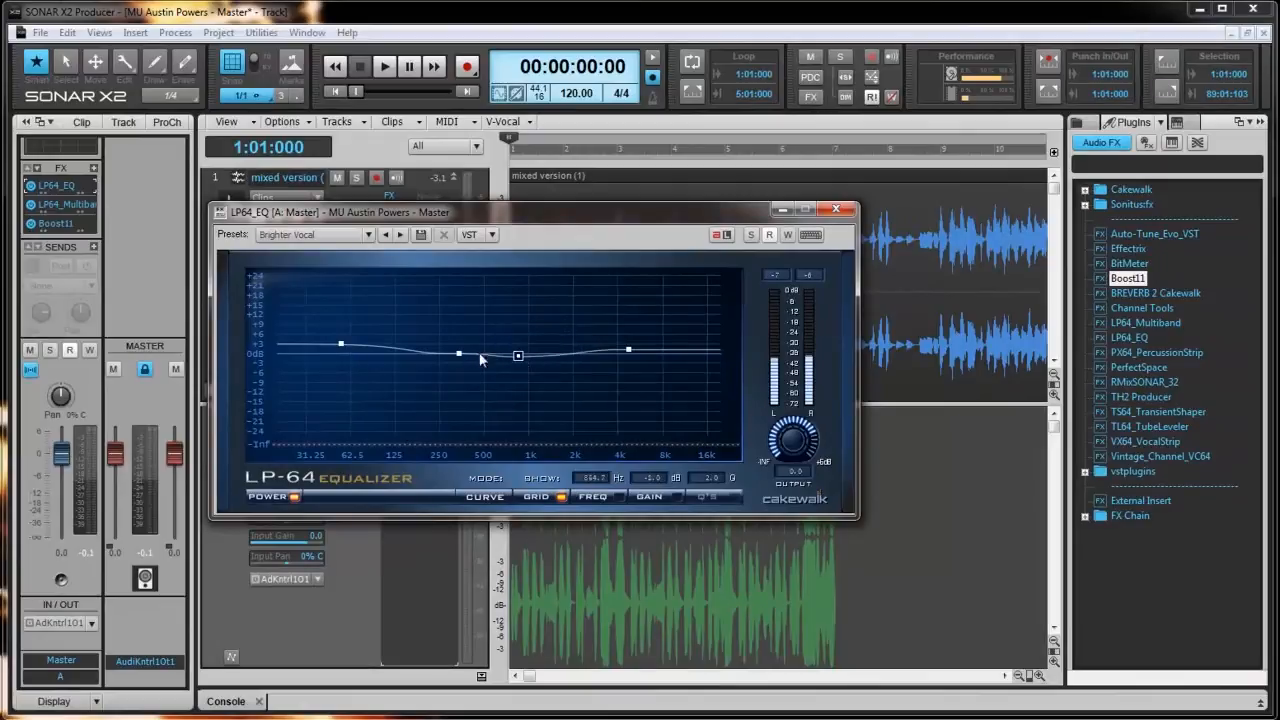
pyautogui.click(340, 343)
pyautogui.moveTo(340, 343); pyautogui.dragTo(311, 341)
pyautogui.moveTo(628, 349); pyautogui.dragTo(641, 349)
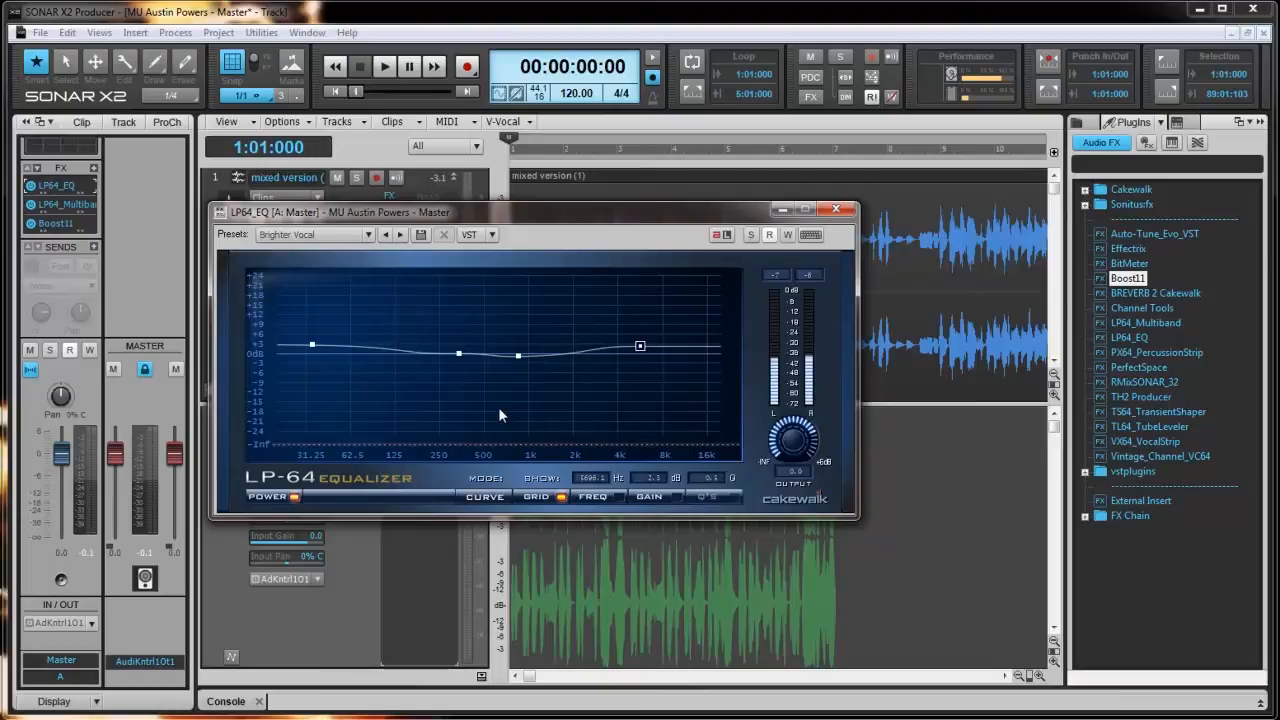
pyautogui.click(836, 209)
# Step: Play the song from the start with Boost11 open to check the limiting, stop playback and close its window
pyautogui.doubleClick(415, 475)
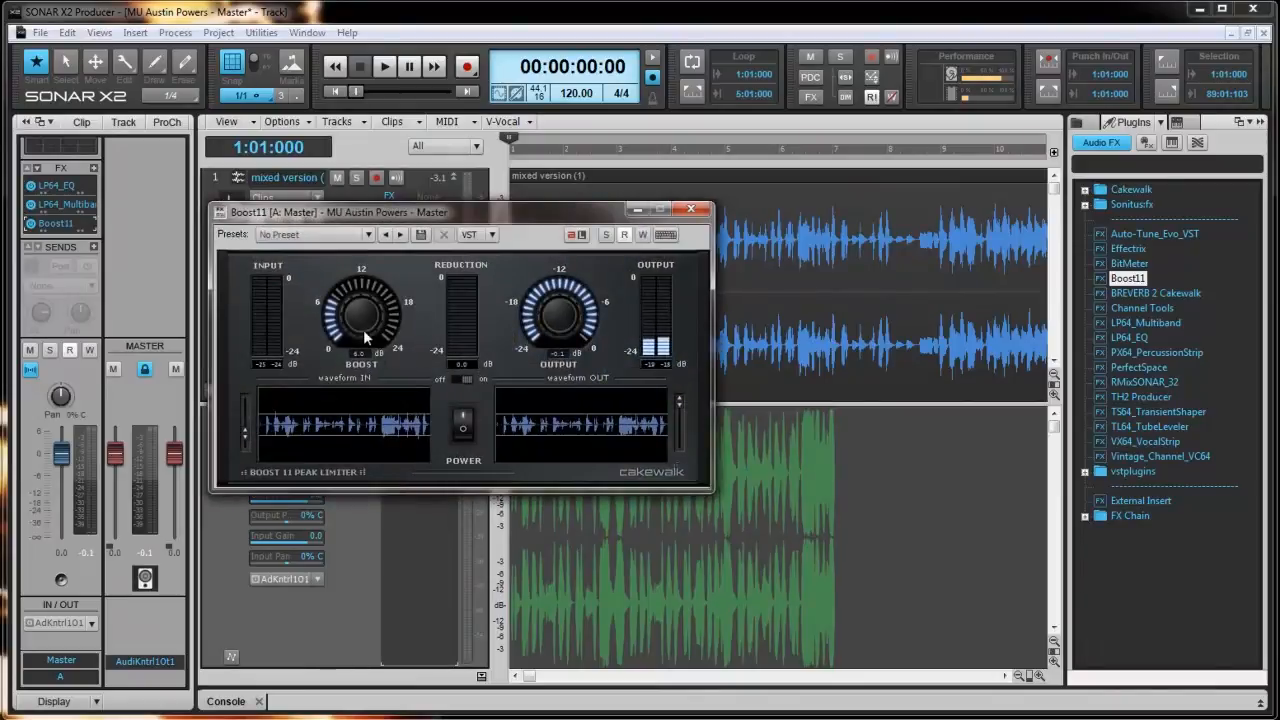
pyautogui.press('space')
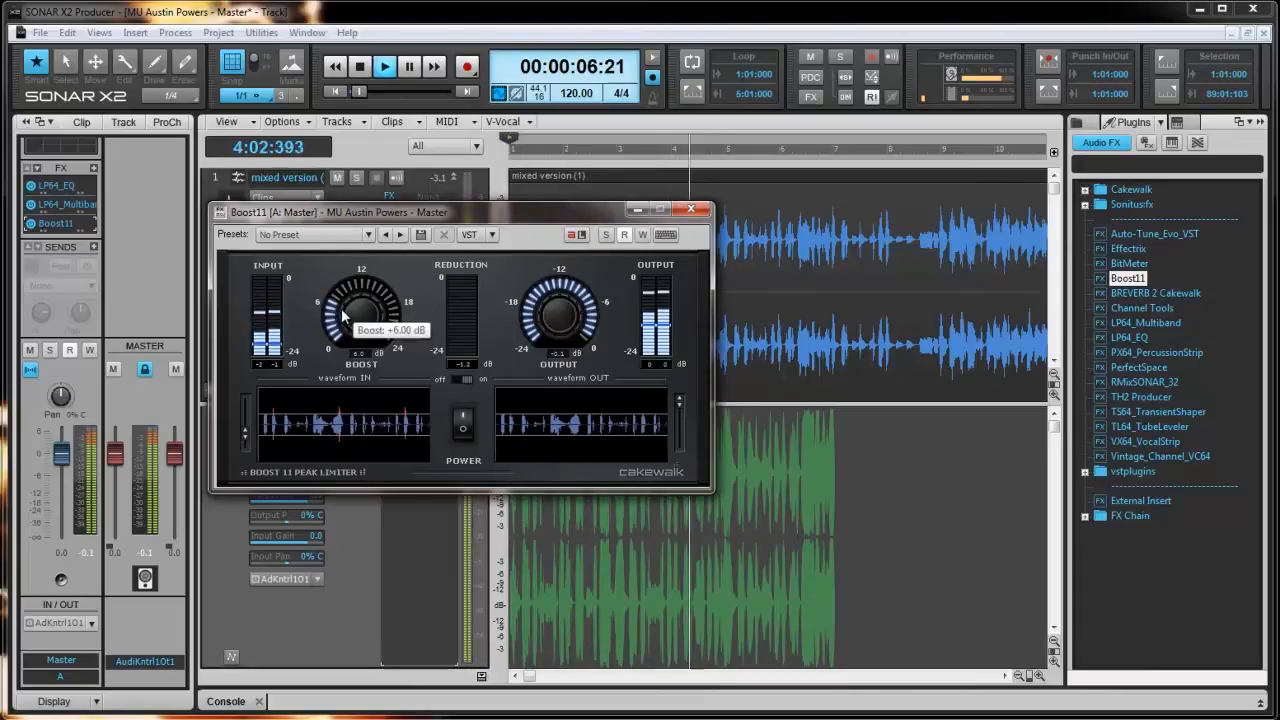
pyautogui.press('space')
pyautogui.click(690, 208)
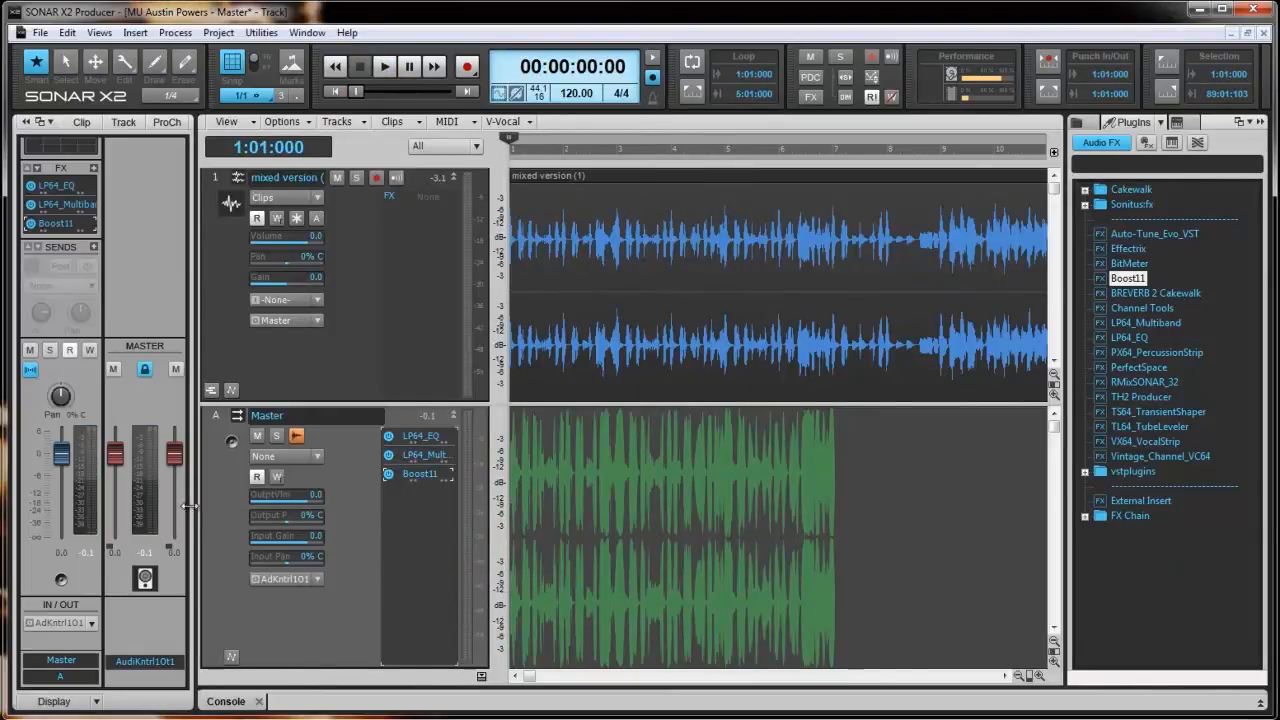
# Step: Hide the Inspector, examine the opening bars of both waveforms up close, and check the Boost11 limiter on the Master bus
pyautogui.press('i')
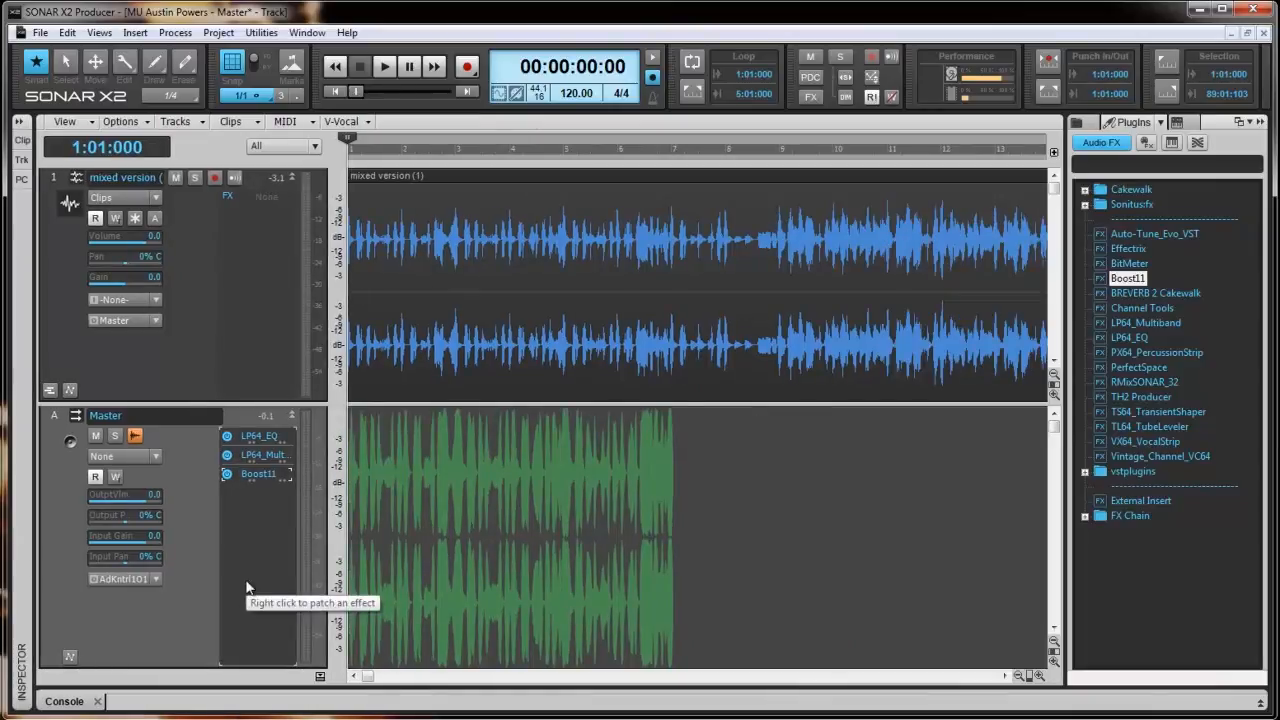
pyautogui.hotkey('ctrl', 'Right')
pyautogui.hotkey('ctrl', 'Right')
pyautogui.hotkey('ctrl', 'Right')
pyautogui.hotkey('ctrl', 'Right')
pyautogui.hotkey('ctrl', 'Right')
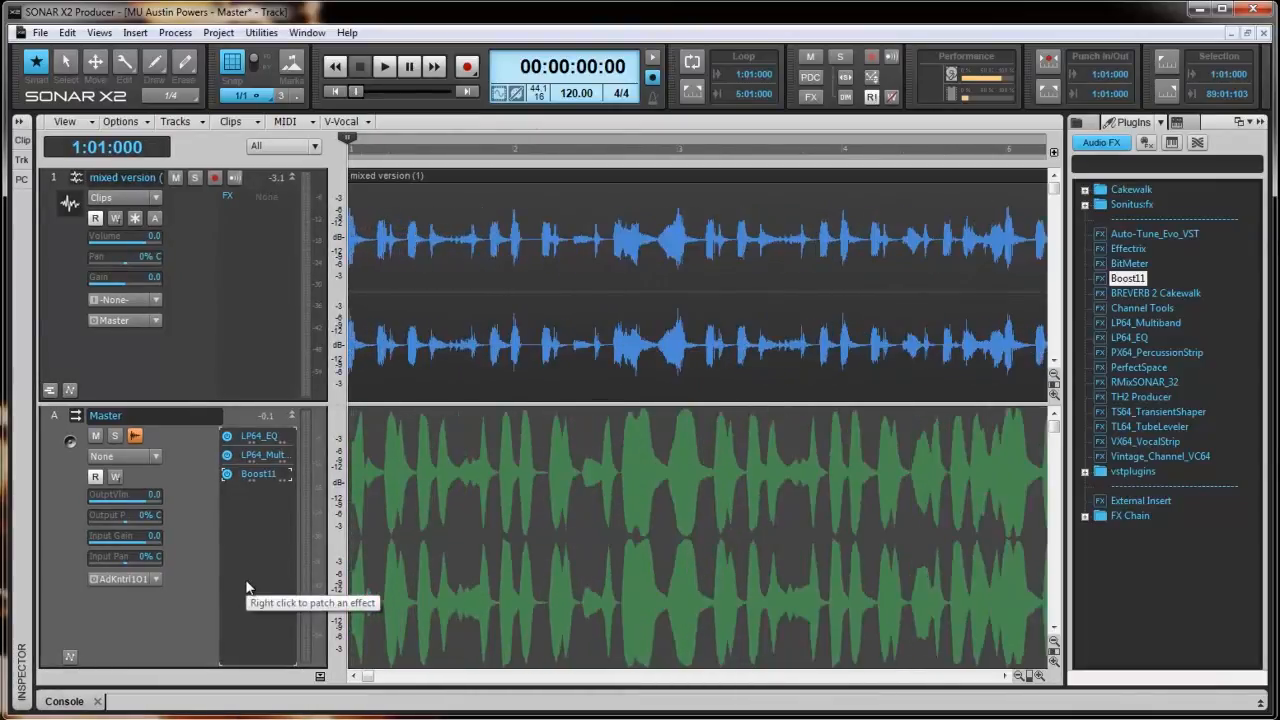
pyautogui.doubleClick(246, 474)
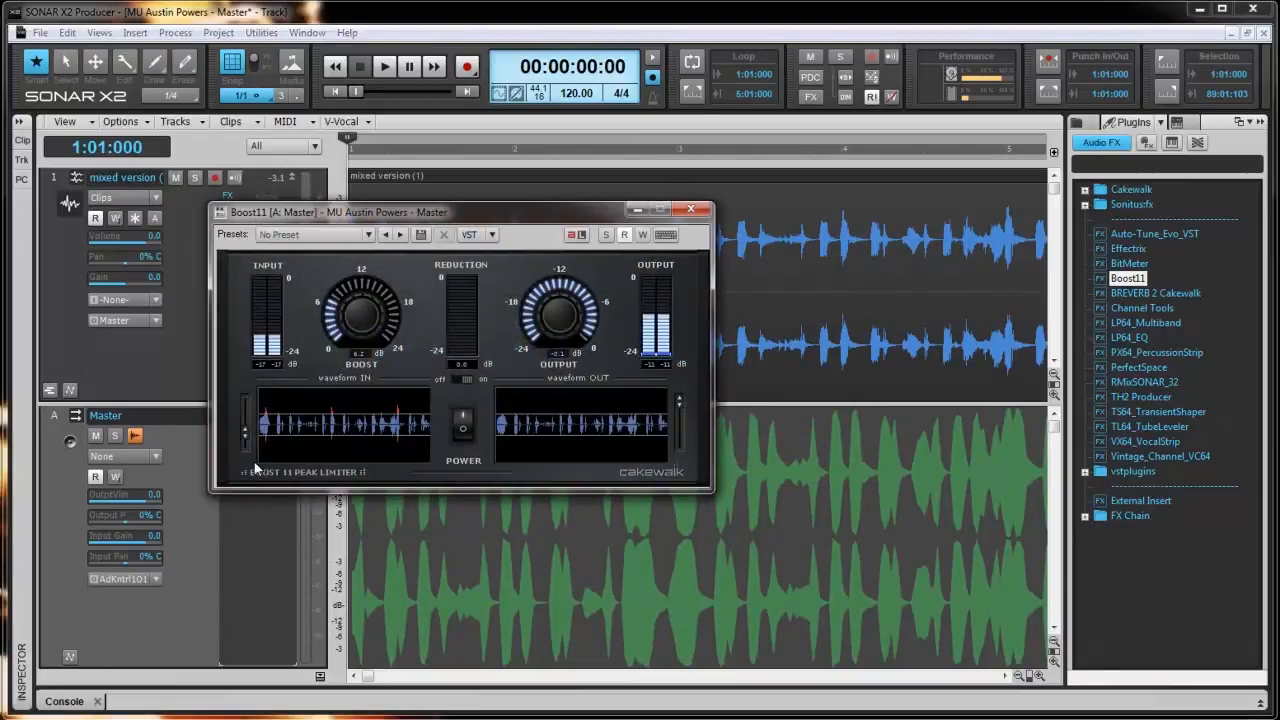
pyautogui.click(690, 210)
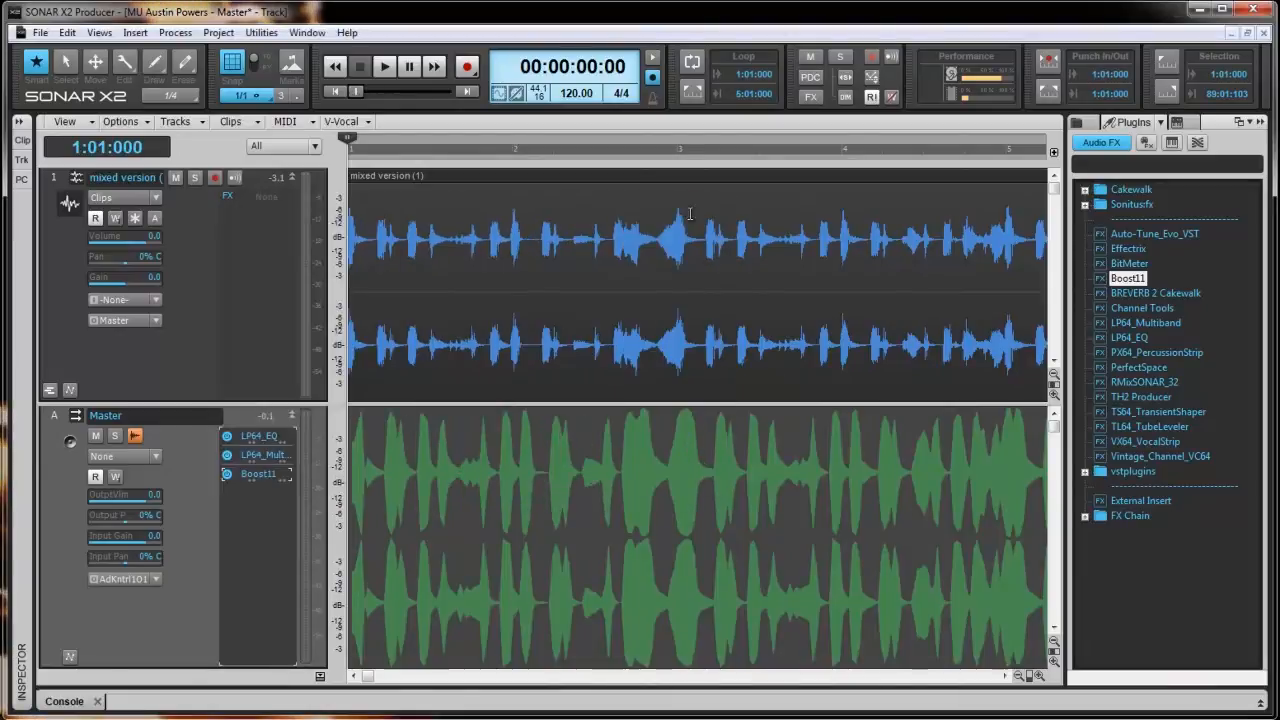
# Step: Hide the Browser and compare the Master output waveform with the mixed version clip in finer detail
pyautogui.click(205, 327)
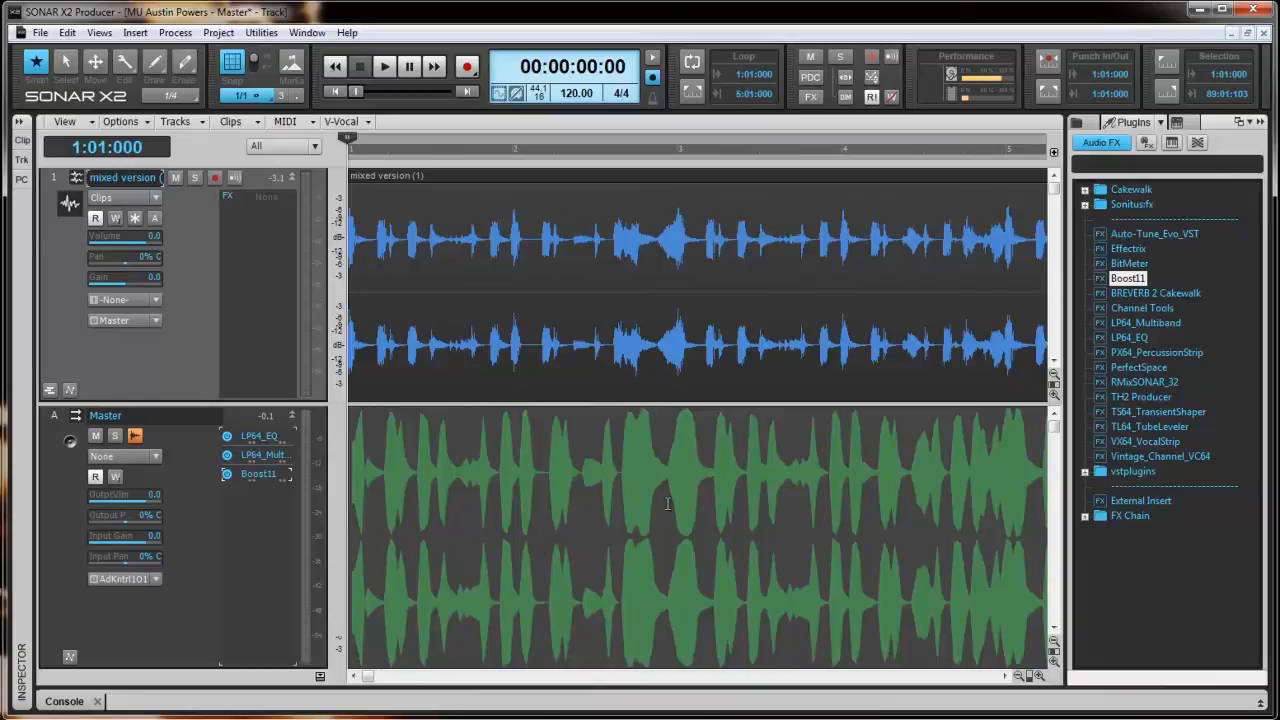
pyautogui.press('b')
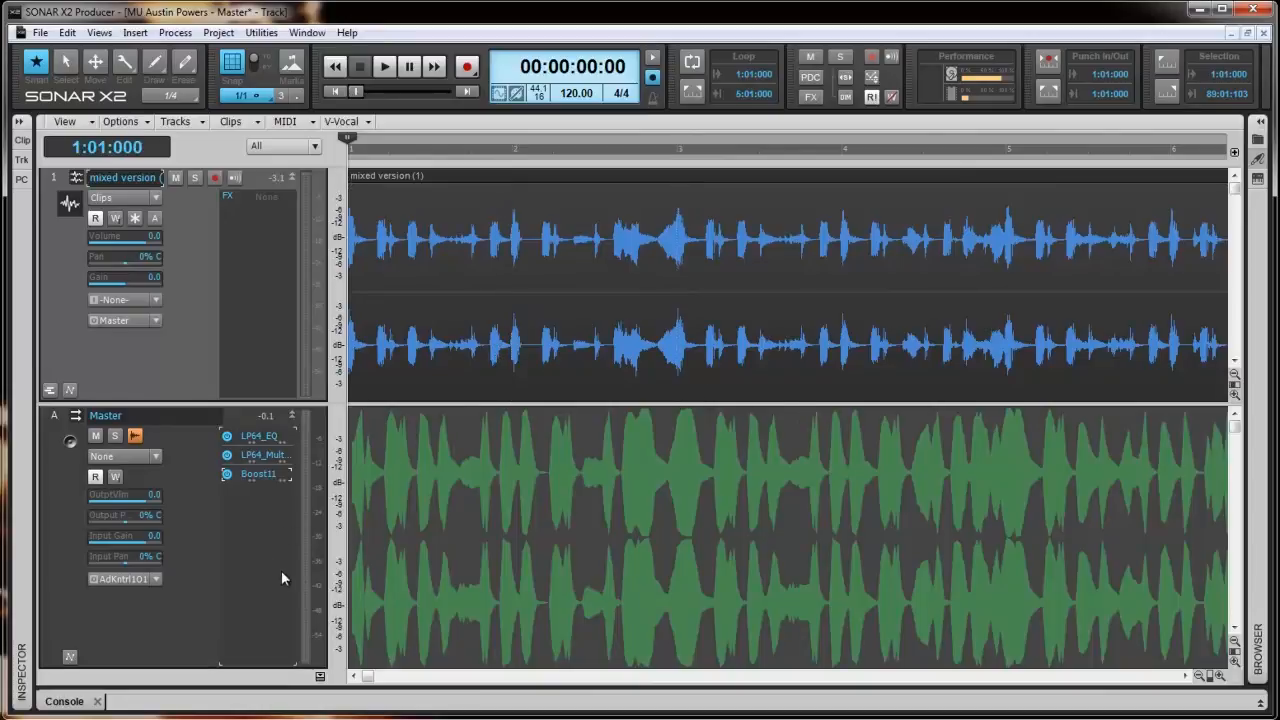
pyautogui.hotkey('ctrl', 'Right')
pyautogui.hotkey('ctrl', 'Right')
pyautogui.hotkey('ctrl', 'Right')
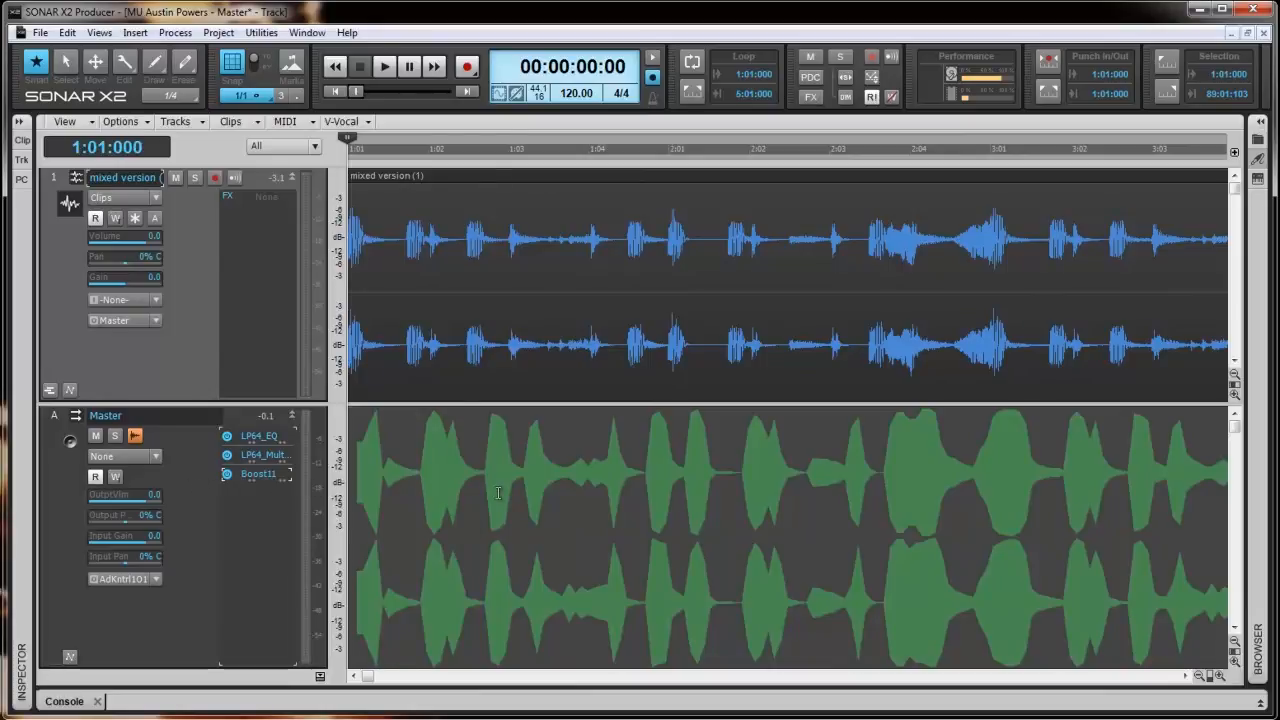
# Step: In LP64_Multiband, set the low band's ratio to about 17:1, its gain to about 2.8 dB and its release to about 162 ms
pyautogui.doubleClick(262, 455)
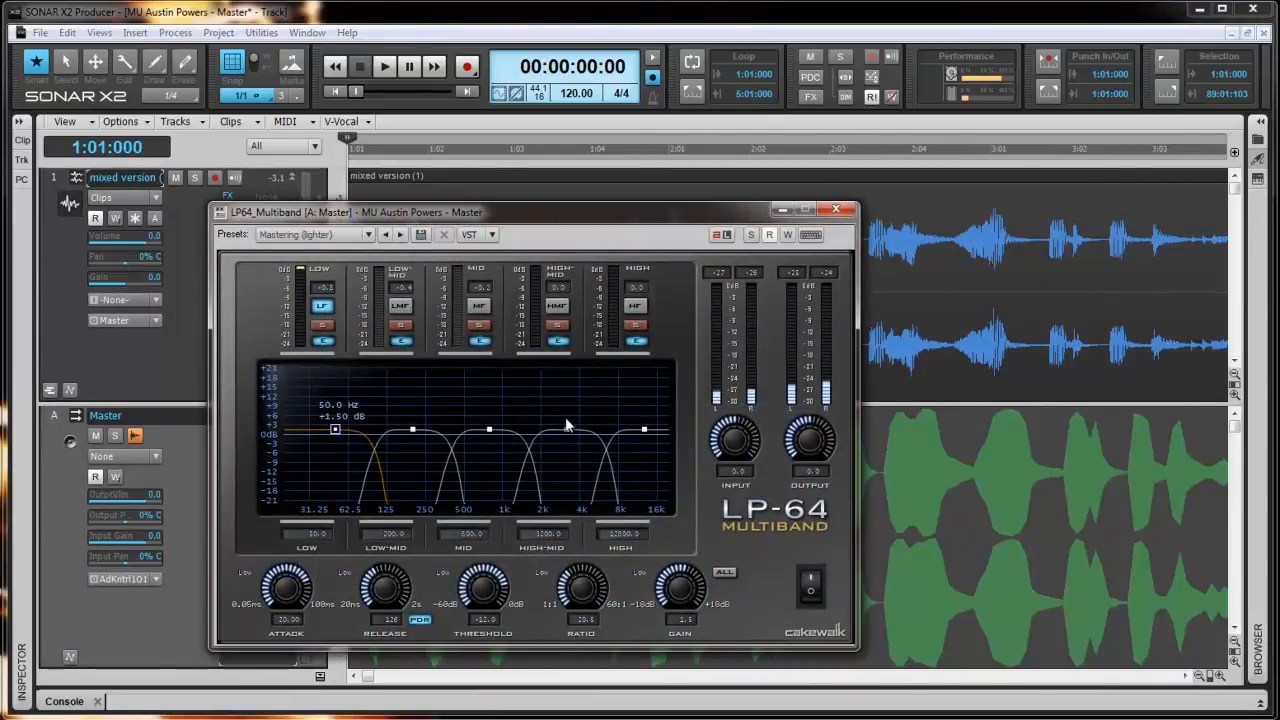
pyautogui.moveTo(580, 588); pyautogui.dragTo(588, 598)
pyautogui.moveTo(672, 602); pyautogui.dragTo(673, 606)
pyautogui.moveTo(384, 598); pyautogui.dragTo(368, 592)
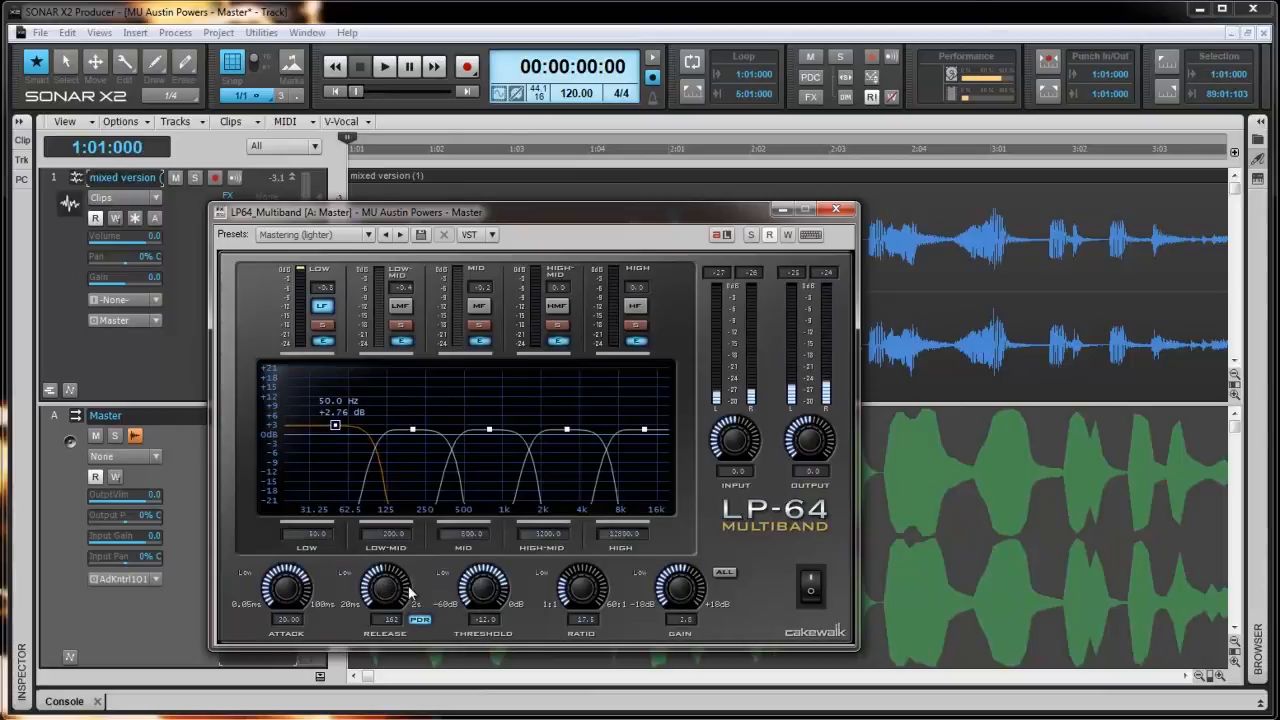
pyautogui.moveTo(403, 573)
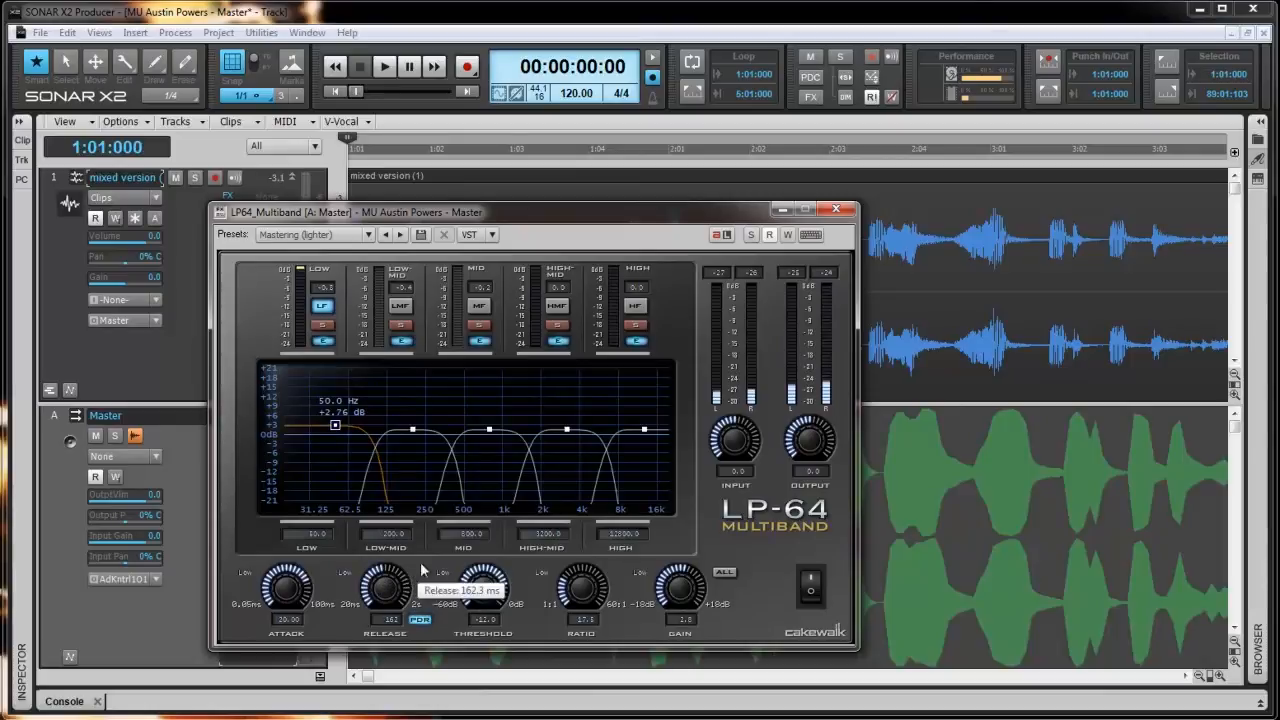
# Step: Raise the multiband mid band to about +3.1 dB, adjust the high-mid band near 3.19 kHz, and set the high band to about +2.6 dB
pyautogui.moveTo(489, 430); pyautogui.dragTo(490, 430)
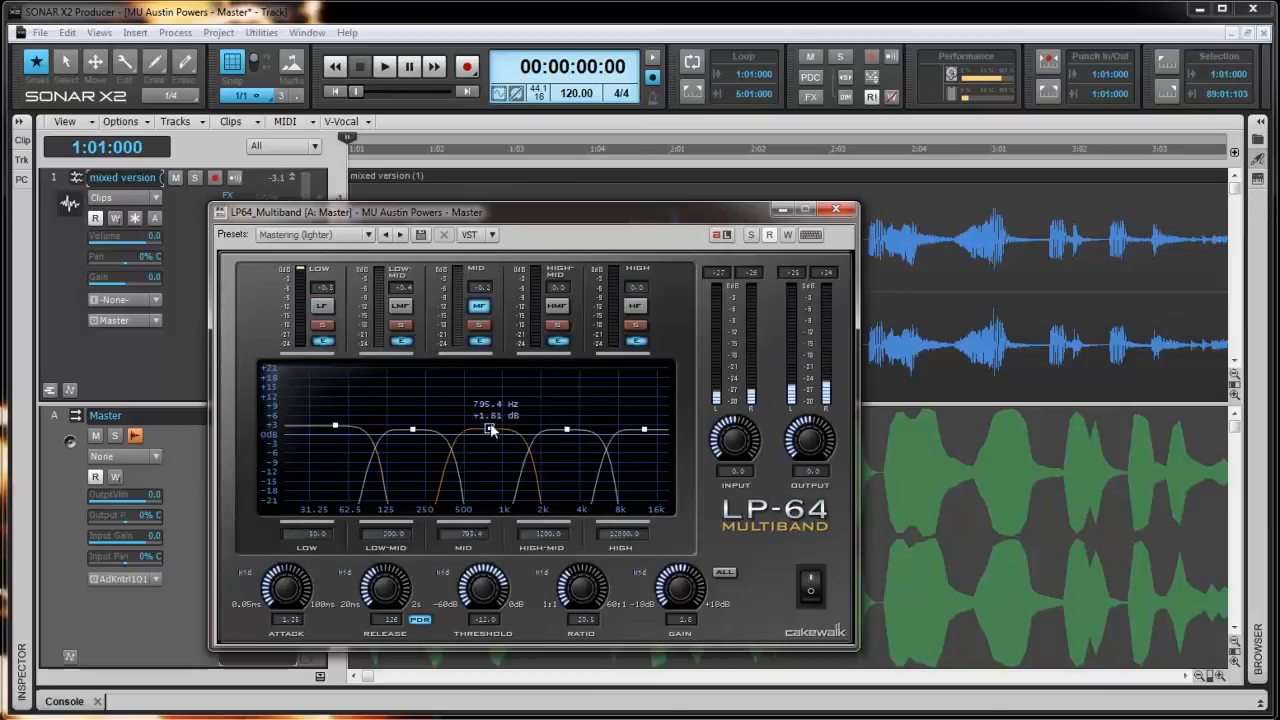
pyautogui.click(568, 431)
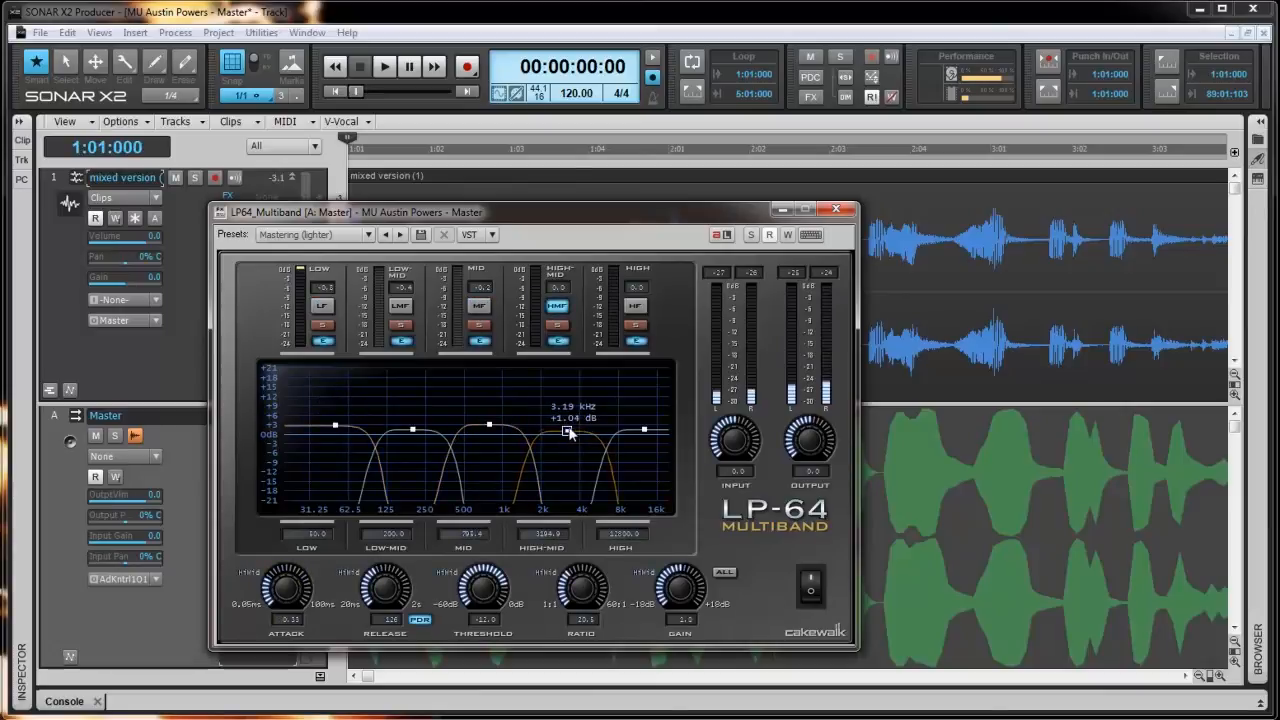
pyautogui.moveTo(645, 428); pyautogui.dragTo(646, 426)
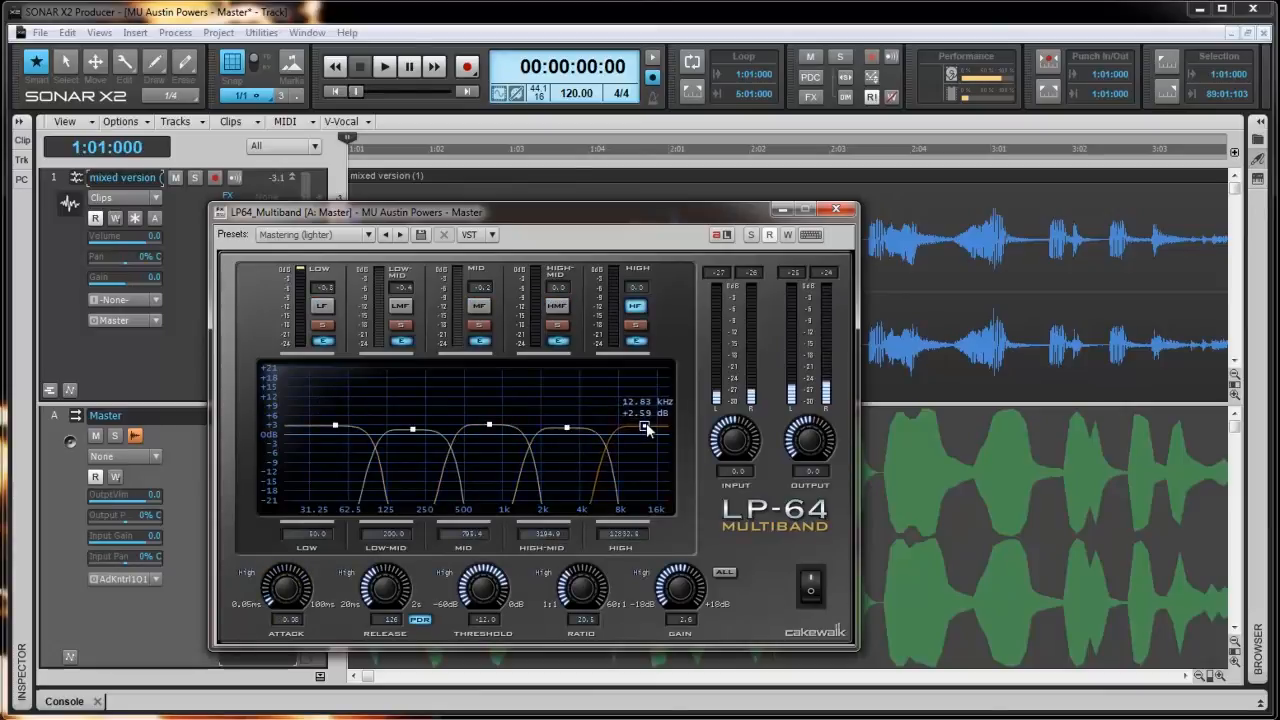
# Step: Raise the low band slightly, set low-mid to about 195 Hz, +1.3 dB and mid to about 819 Hz, +1.8 dB, and close LP64_Multiband
pyautogui.moveTo(343, 424); pyautogui.dragTo(411, 431)
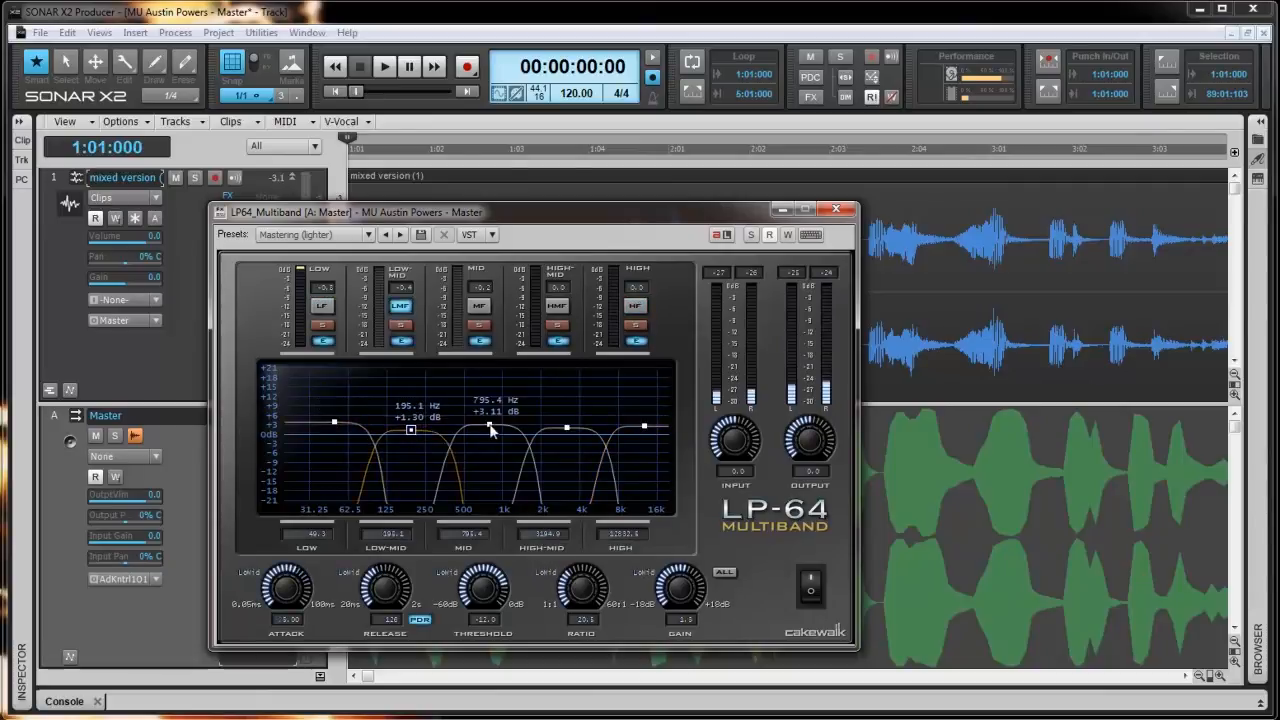
pyautogui.moveTo(490, 426); pyautogui.dragTo(492, 429)
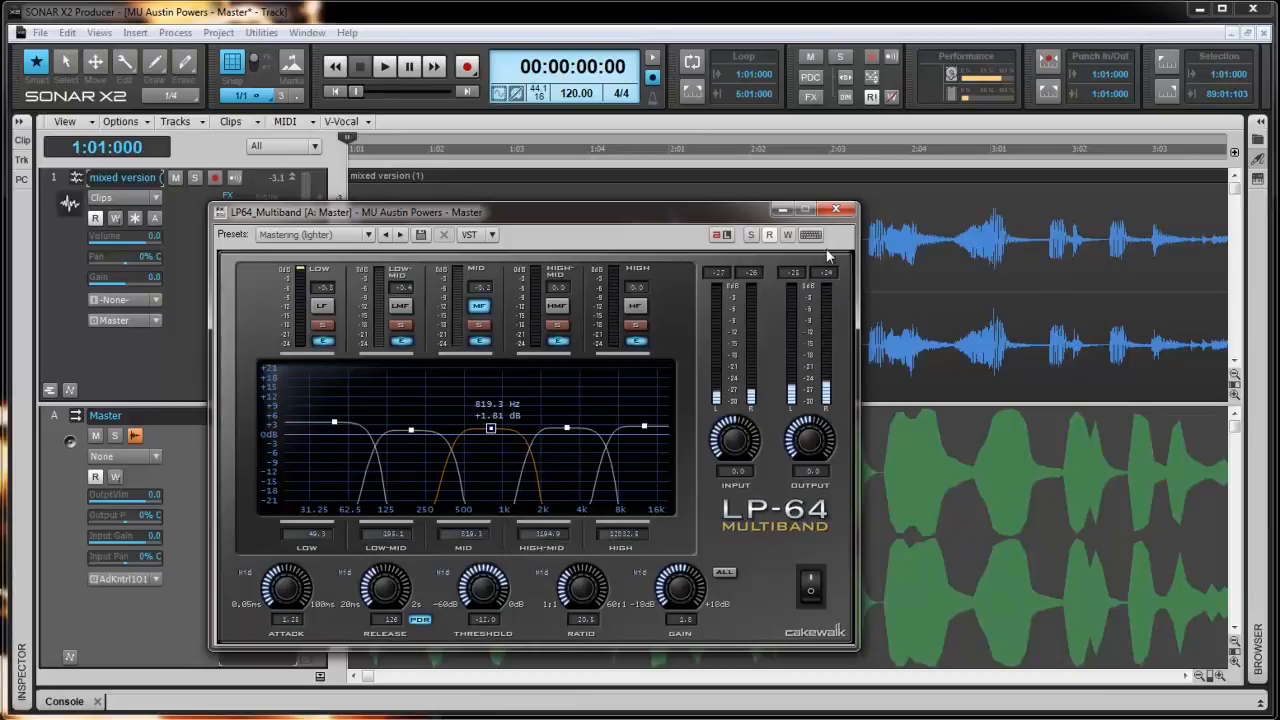
pyautogui.click(835, 209)
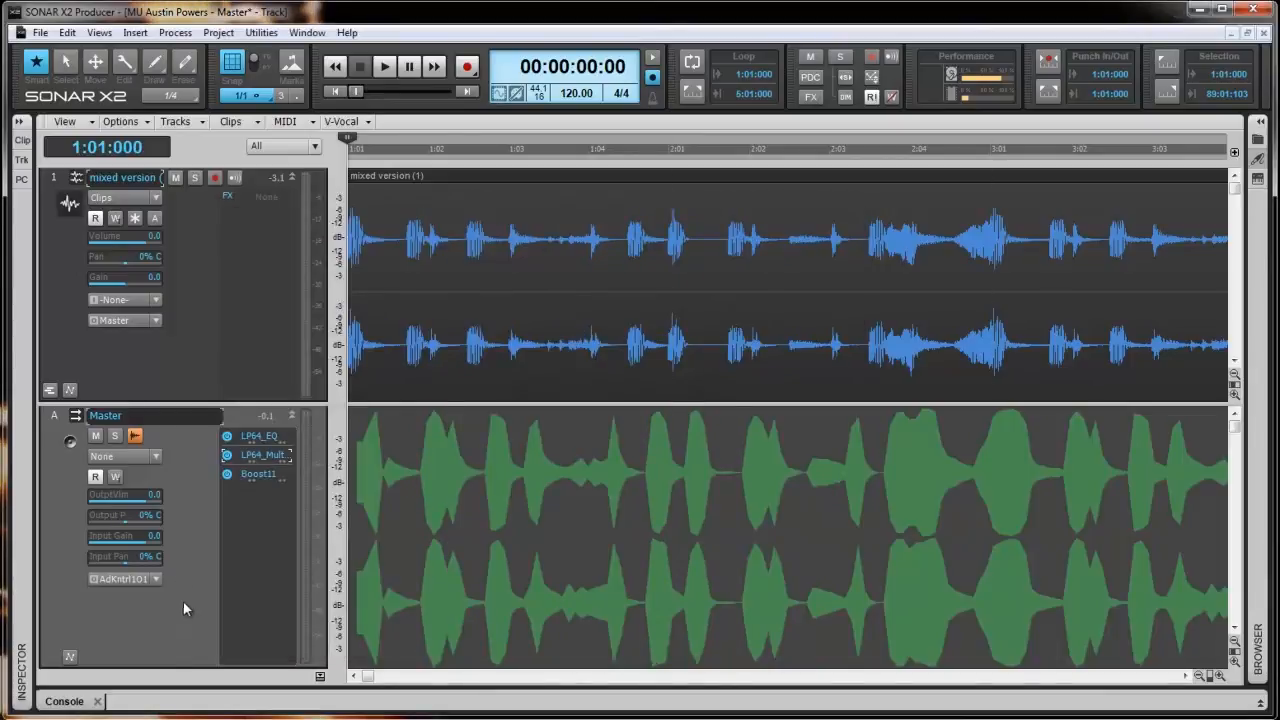
# Step: Try to export the project as audio and dismiss the warning
pyautogui.click(40, 32)
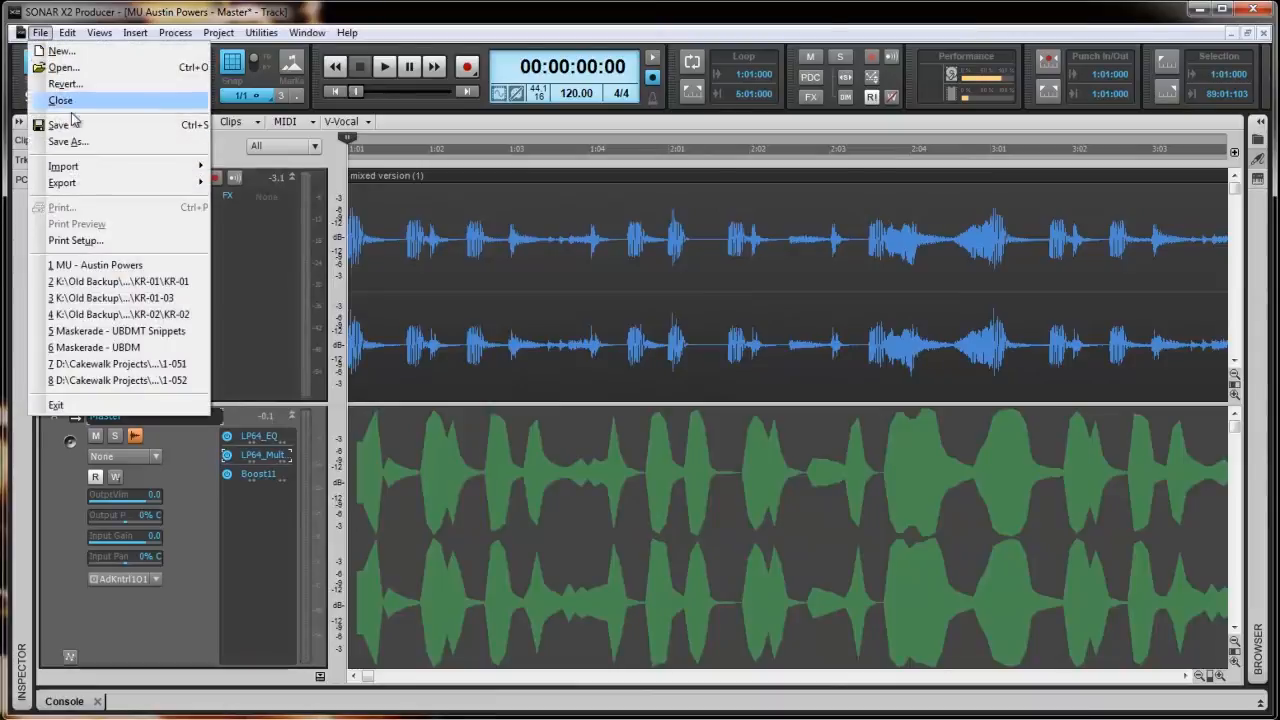
pyautogui.moveTo(92, 186)
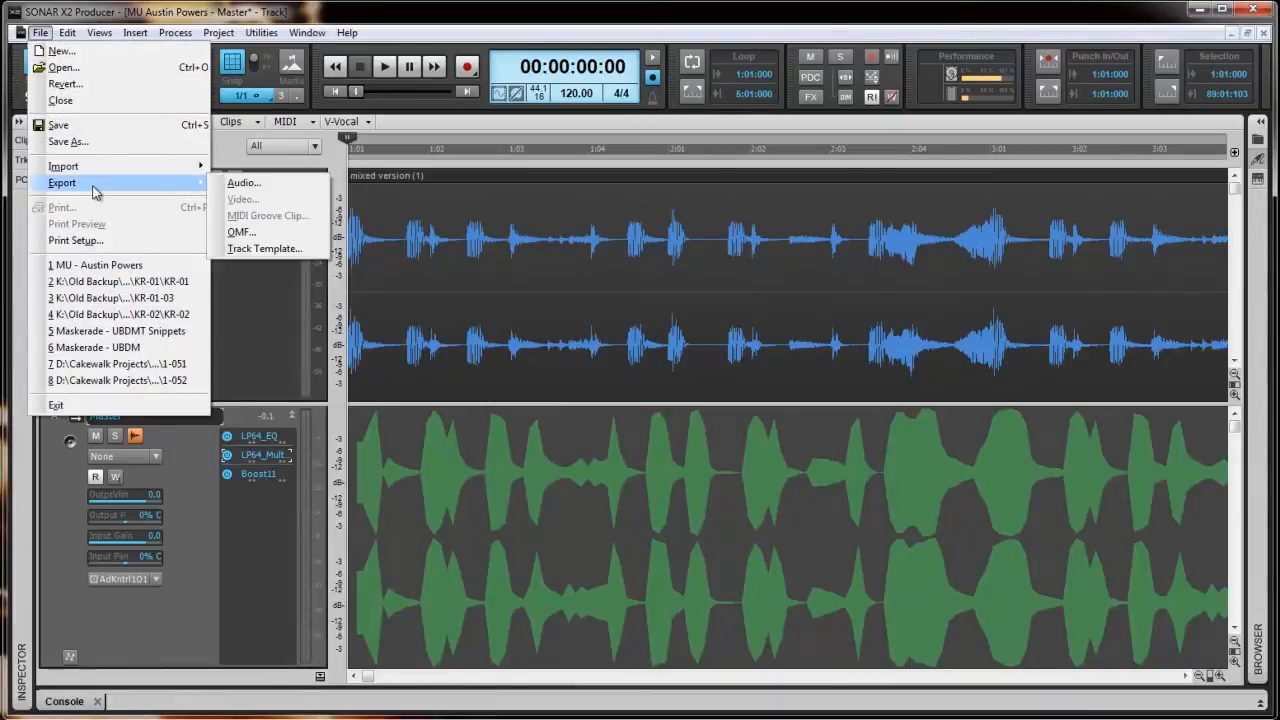
pyautogui.click(249, 189)
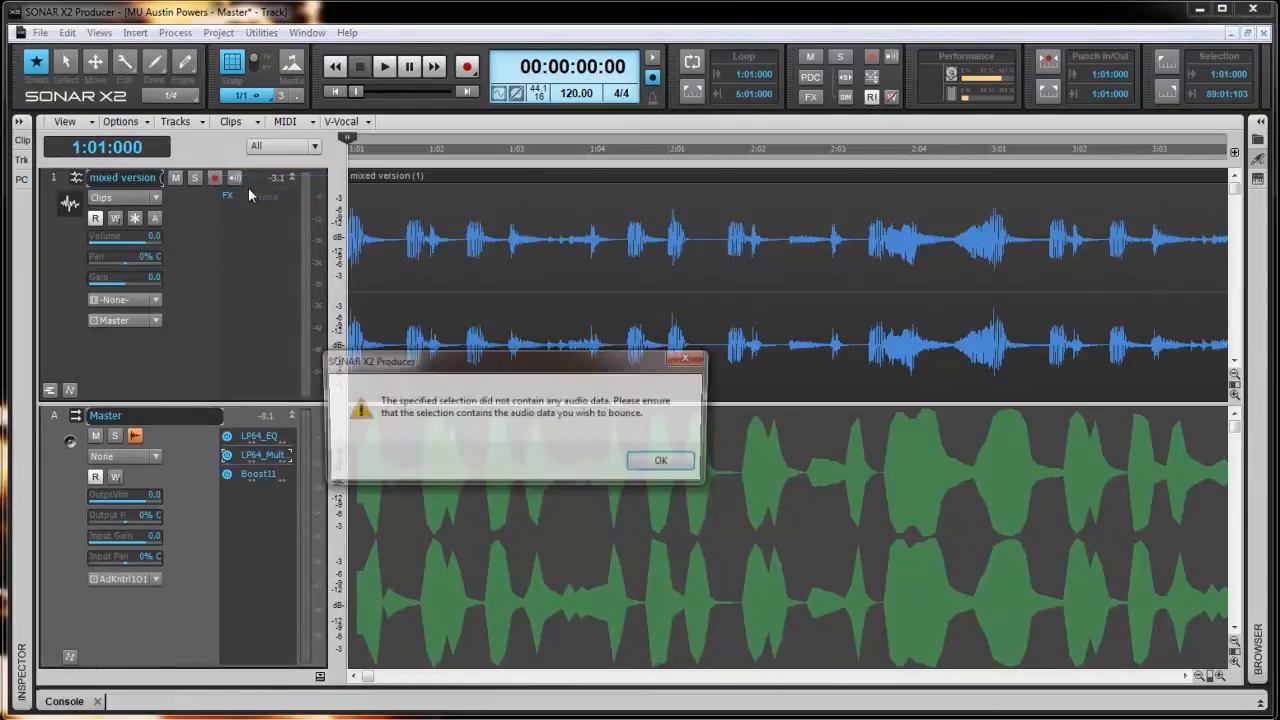
pyautogui.click(664, 462)
# Step: Select the mixed version clip and add a fade-out to its end, starting at about 87:03
pyautogui.click(502, 336)
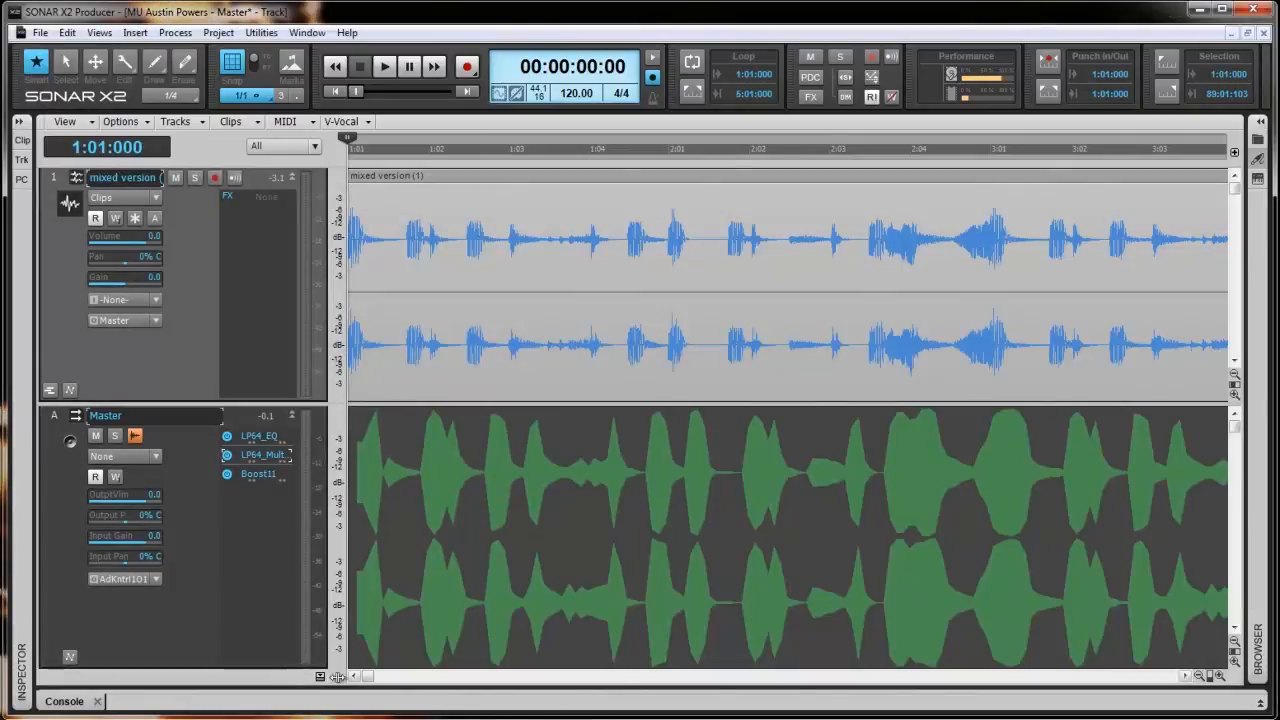
pyautogui.moveTo(378, 680); pyautogui.dragTo(1140, 672)
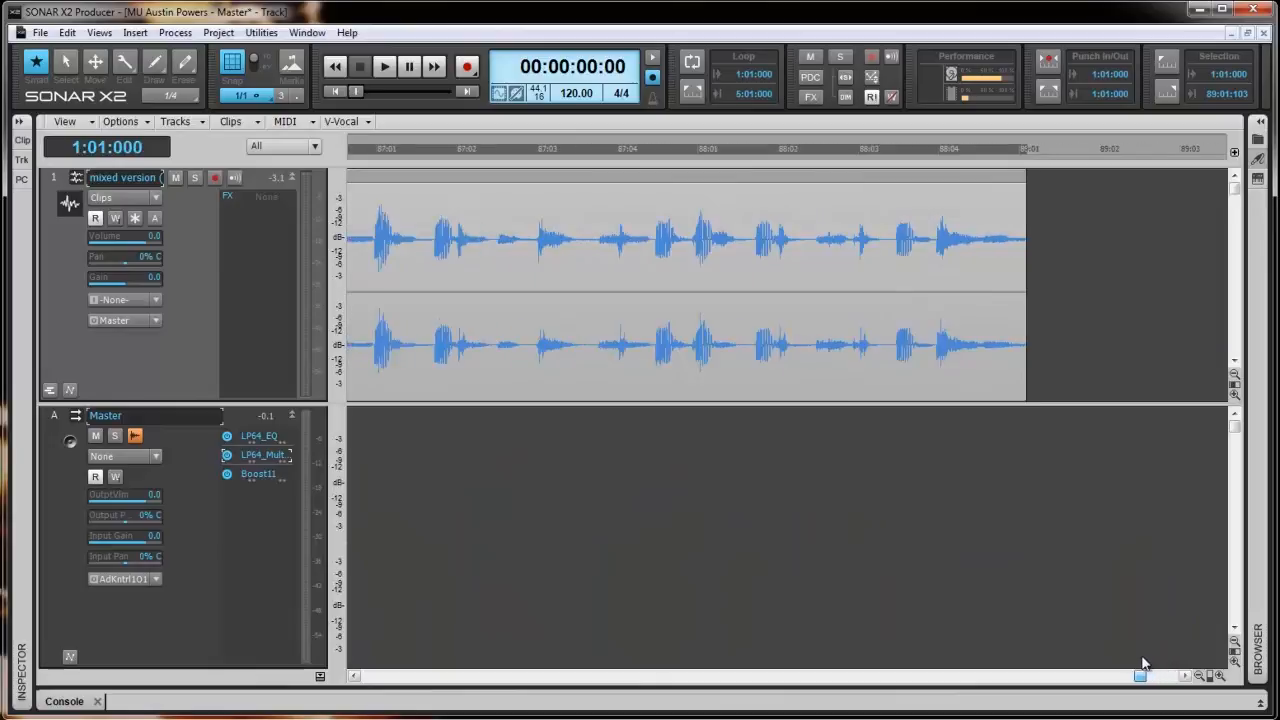
pyautogui.moveTo(1022, 177); pyautogui.dragTo(553, 177)
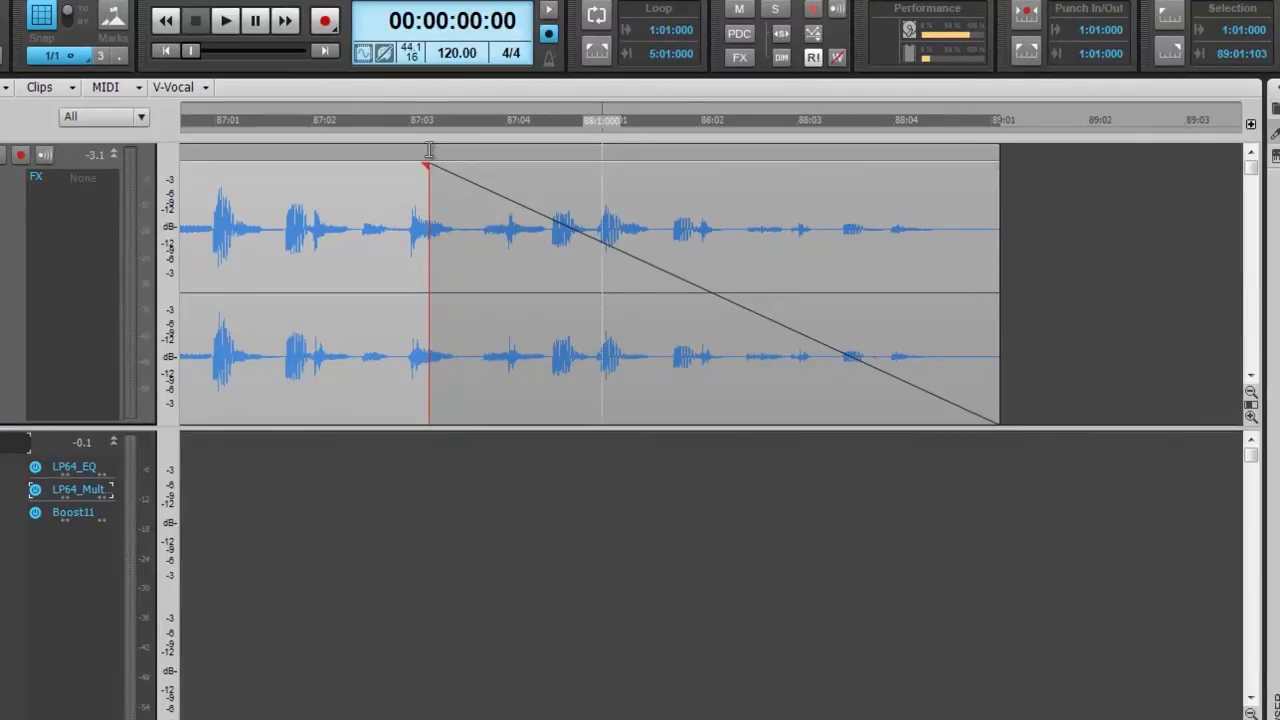
# Step: Play the faded ending from measure 87, then trim the clip's end back to about 88:03
pyautogui.press('space')
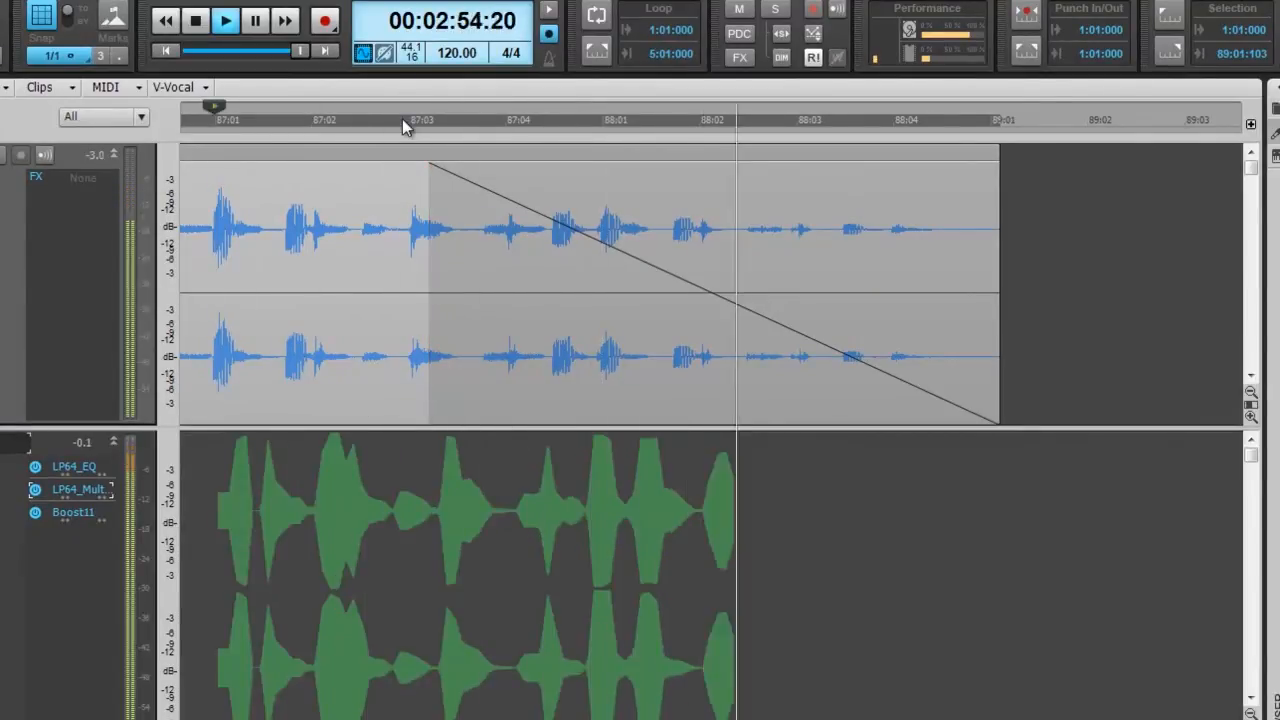
pyautogui.press('space')
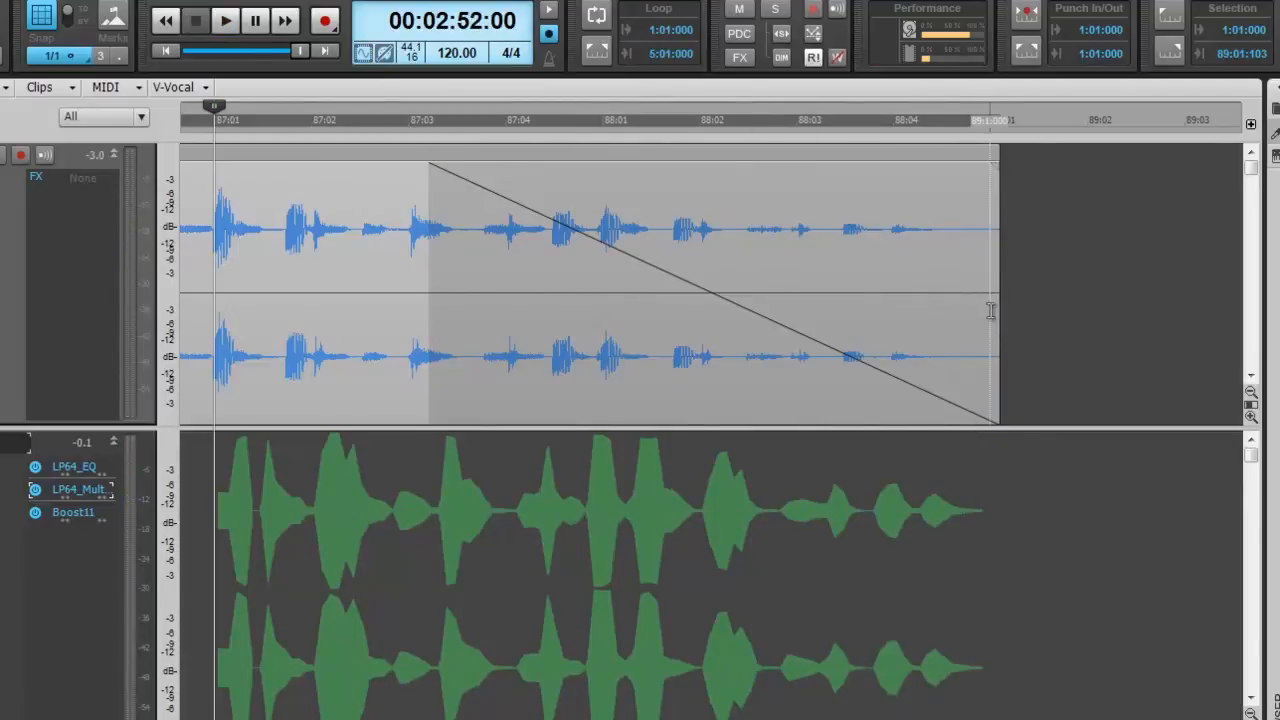
pyautogui.moveTo(994, 312); pyautogui.dragTo(816, 298)
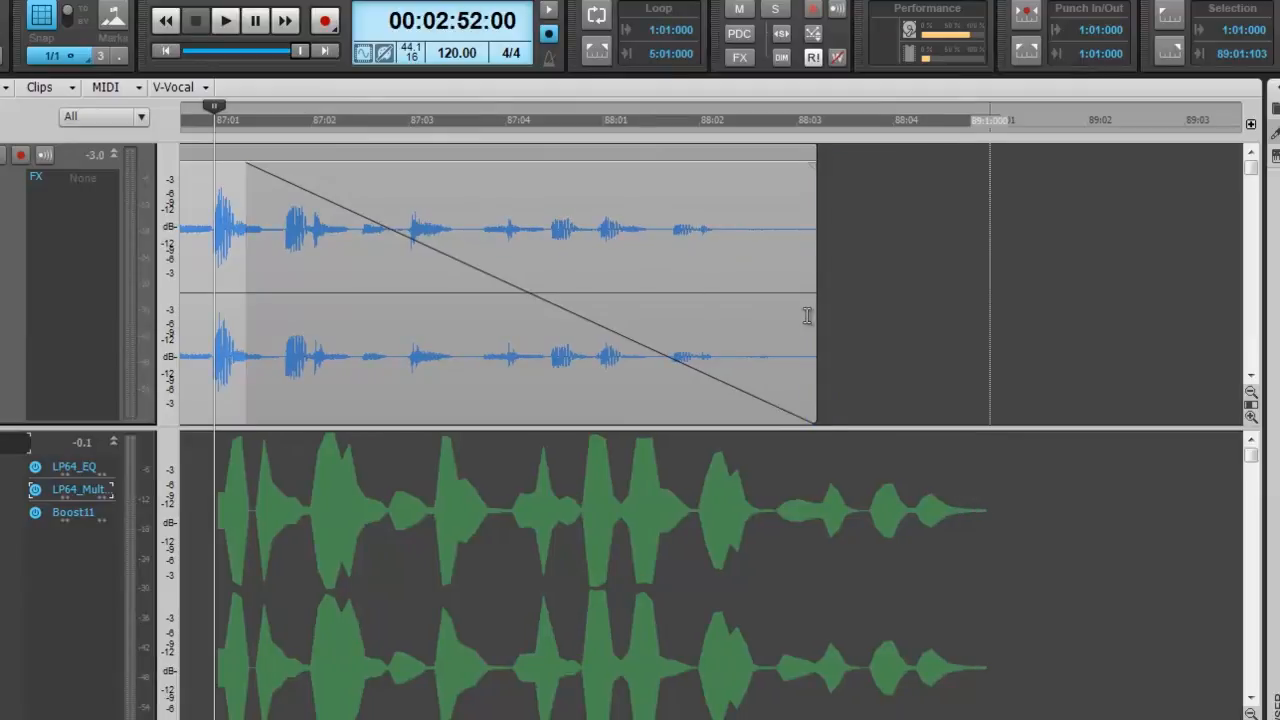
# Step: Extend the fade-out to start about halfway through measure 82, give it a Fast Curve, and set the playback position to measure 82
pyautogui.hotkey('ctrl', 'Left')
pyautogui.hotkey('ctrl', 'Left')
pyautogui.hotkey('ctrl', 'Left')
pyautogui.hotkey('ctrl', 'Left')
pyautogui.hotkey('ctrl', 'Left')
pyautogui.hotkey('ctrl', 'Left')
pyautogui.hotkey('ctrl', 'Left')
pyautogui.hotkey('ctrl', 'Left')
pyautogui.hotkey('ctrl', 'Left')
pyautogui.hotkey('ctrl', 'Left')
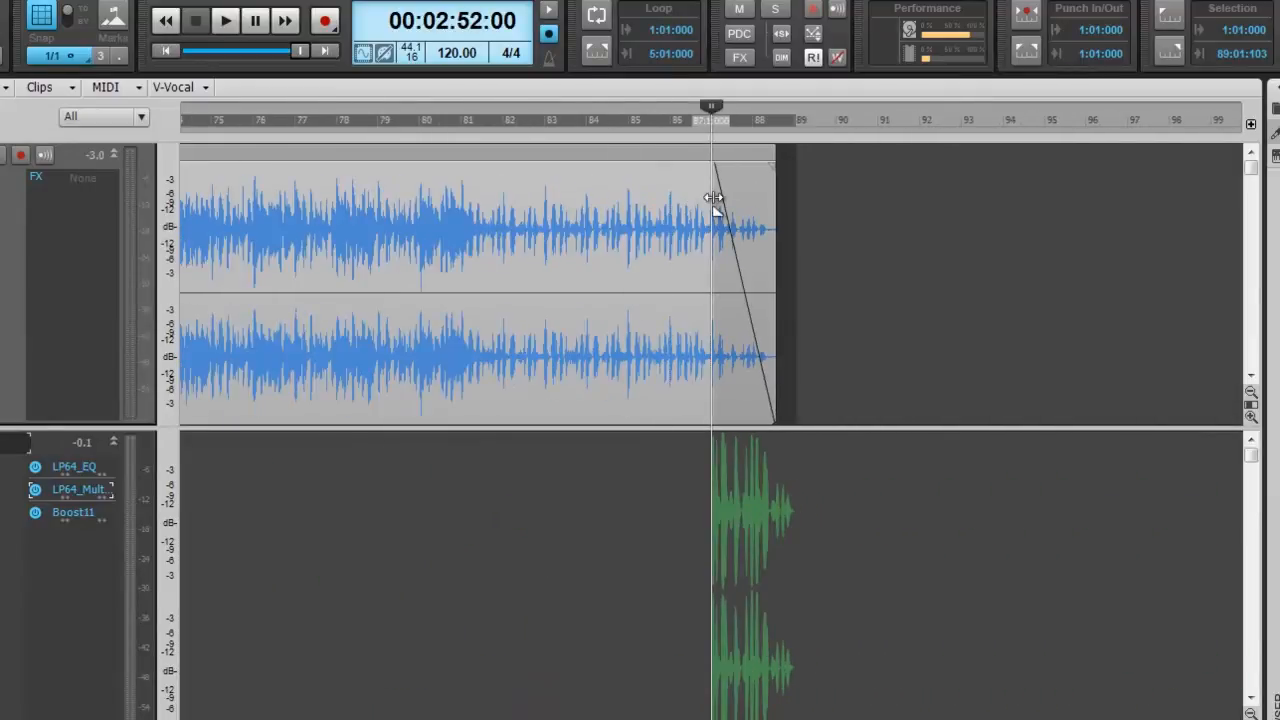
pyautogui.moveTo(712, 160); pyautogui.dragTo(524, 172)
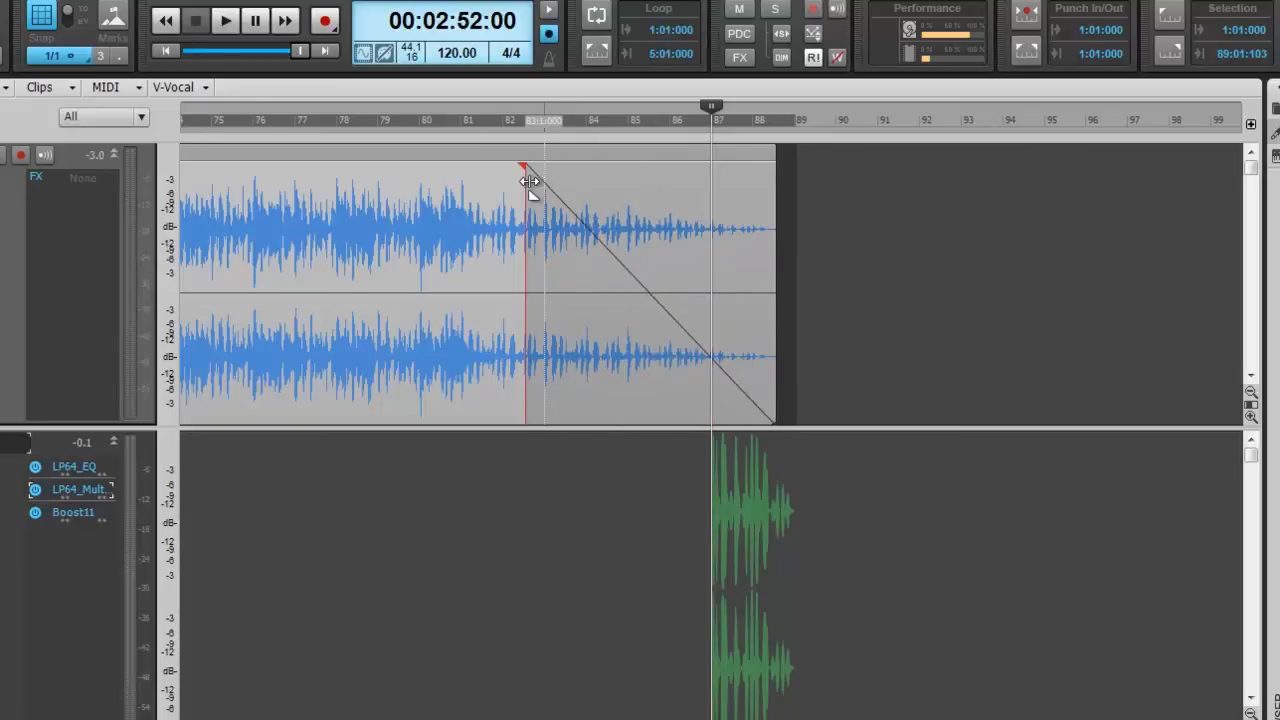
pyautogui.rightClick(529, 184)
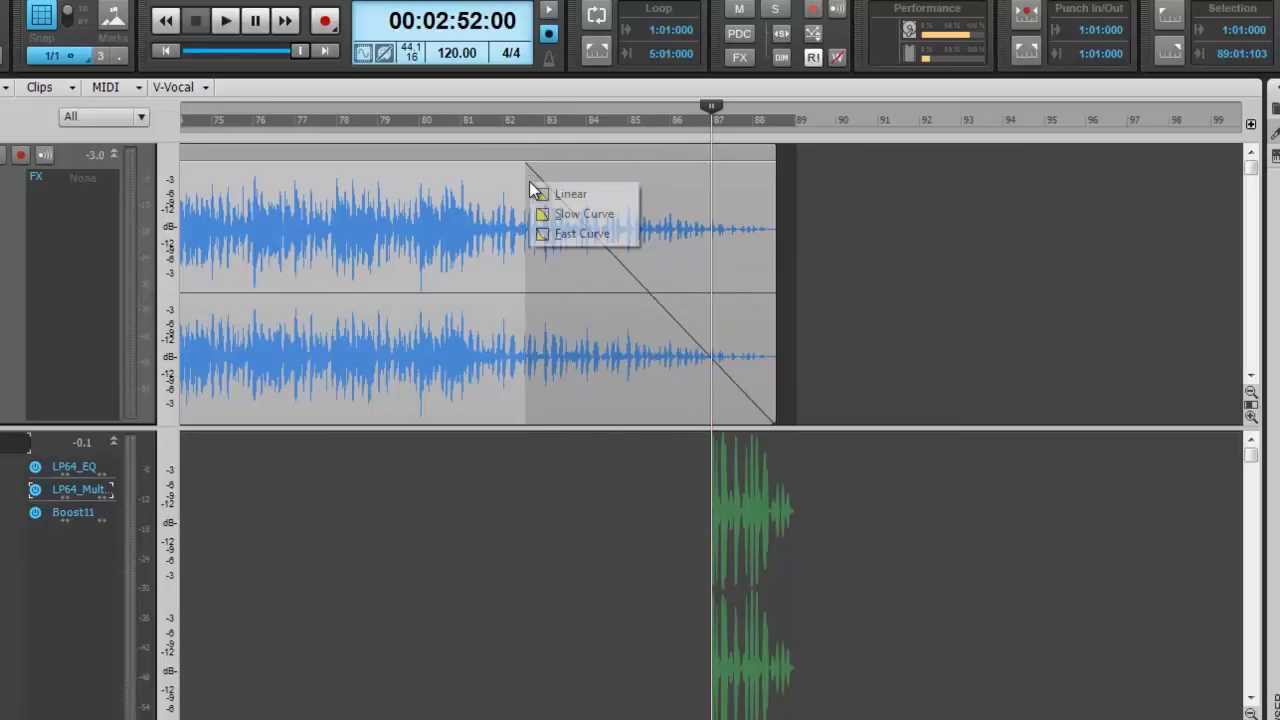
pyautogui.click(545, 233)
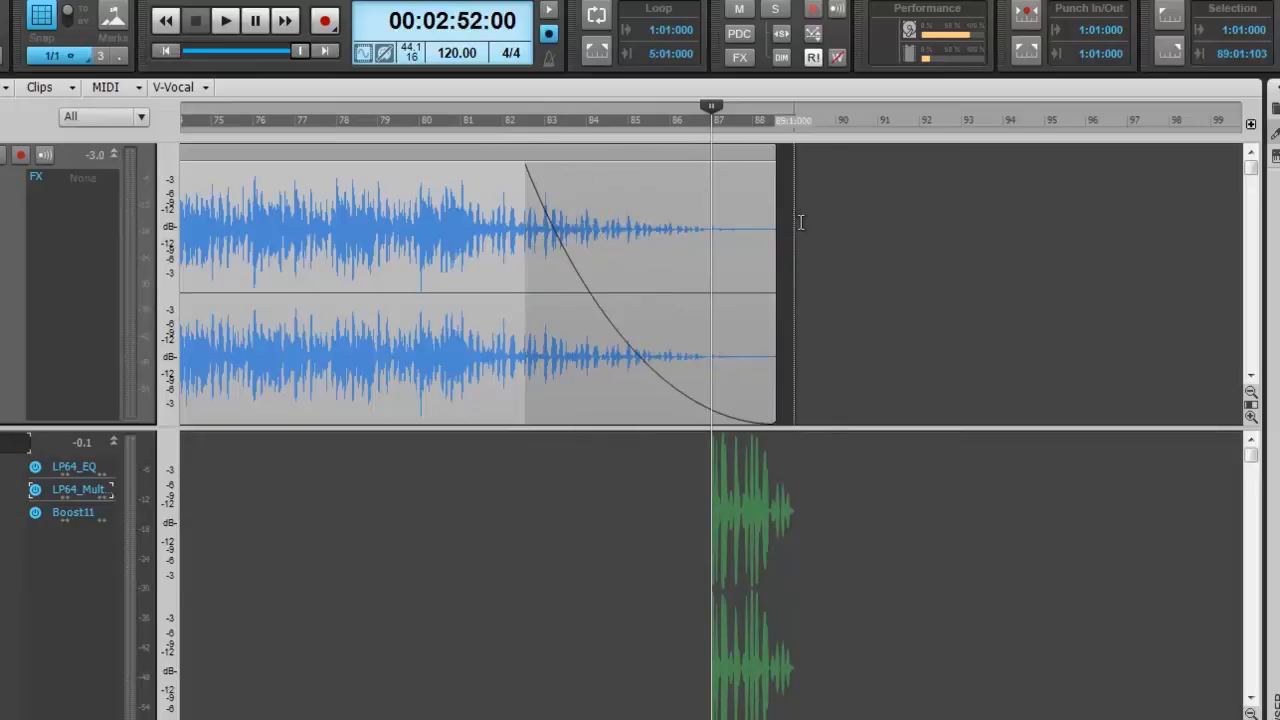
pyautogui.click(500, 128)
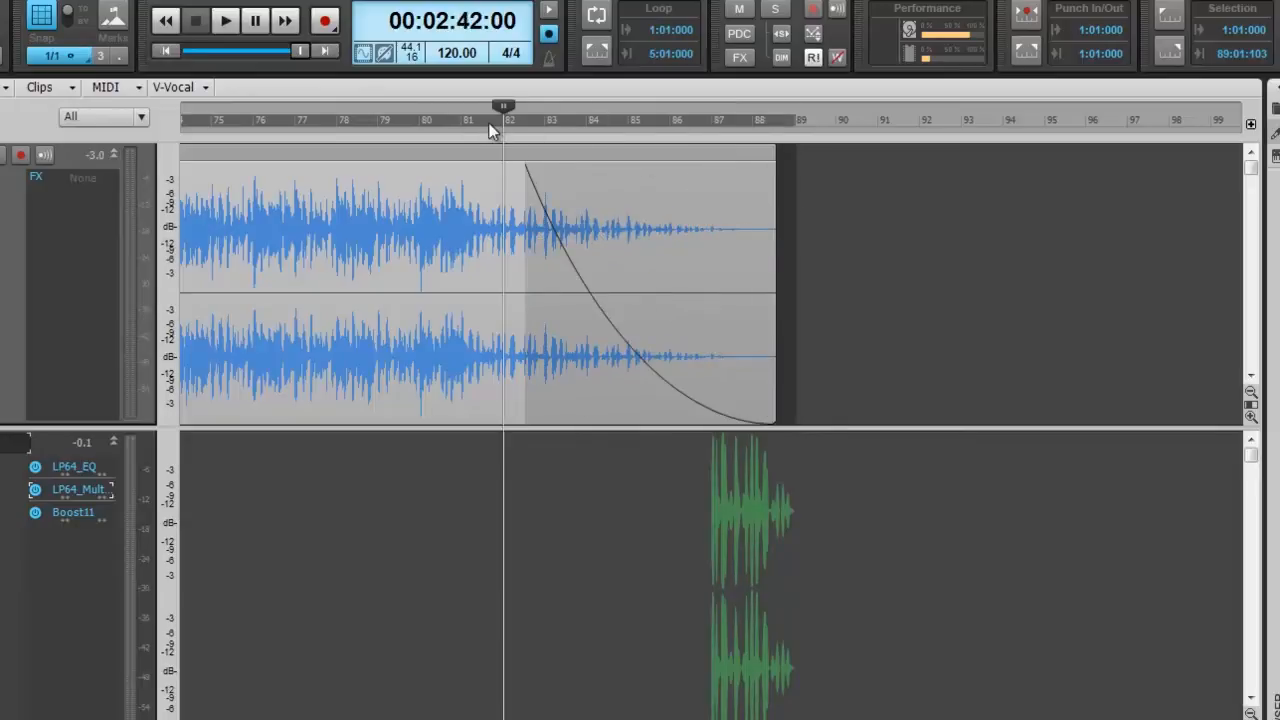
# Step: Play the faded ending from measure 82, then stop playback, deselect the clip and set the playback position to measure 90
pyautogui.press('space')
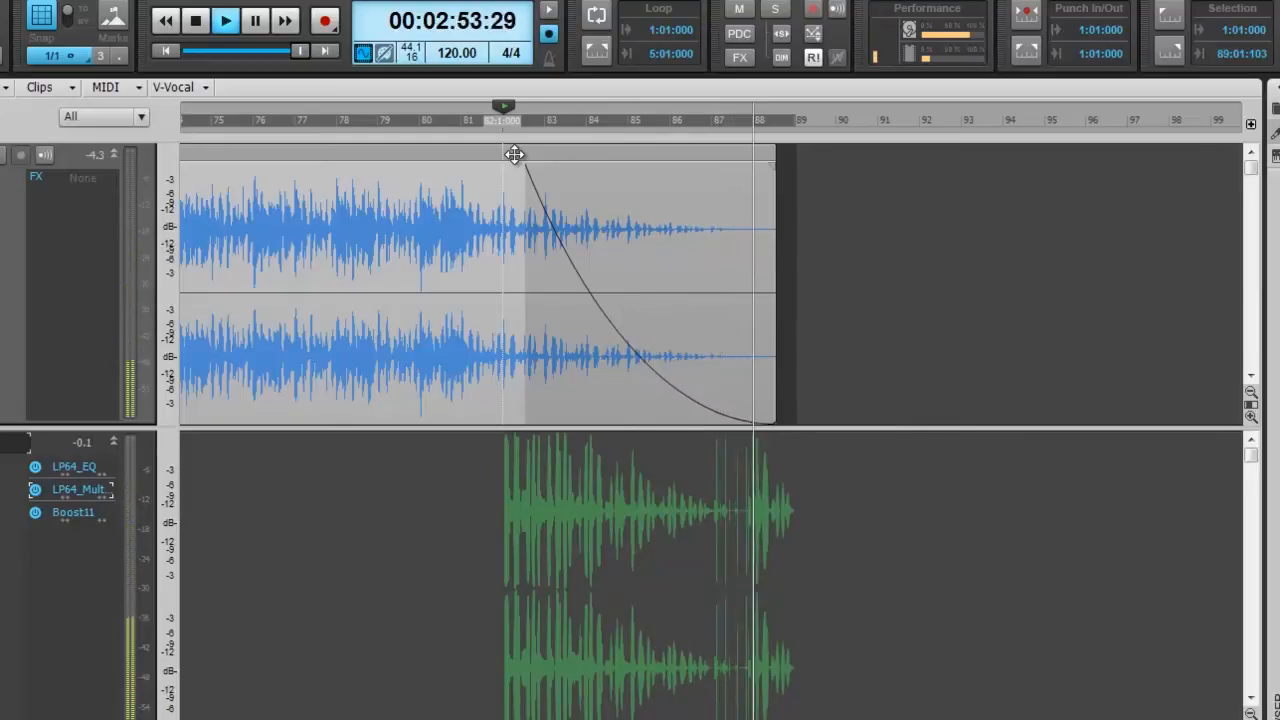
pyautogui.press('space')
pyautogui.click(830, 225)
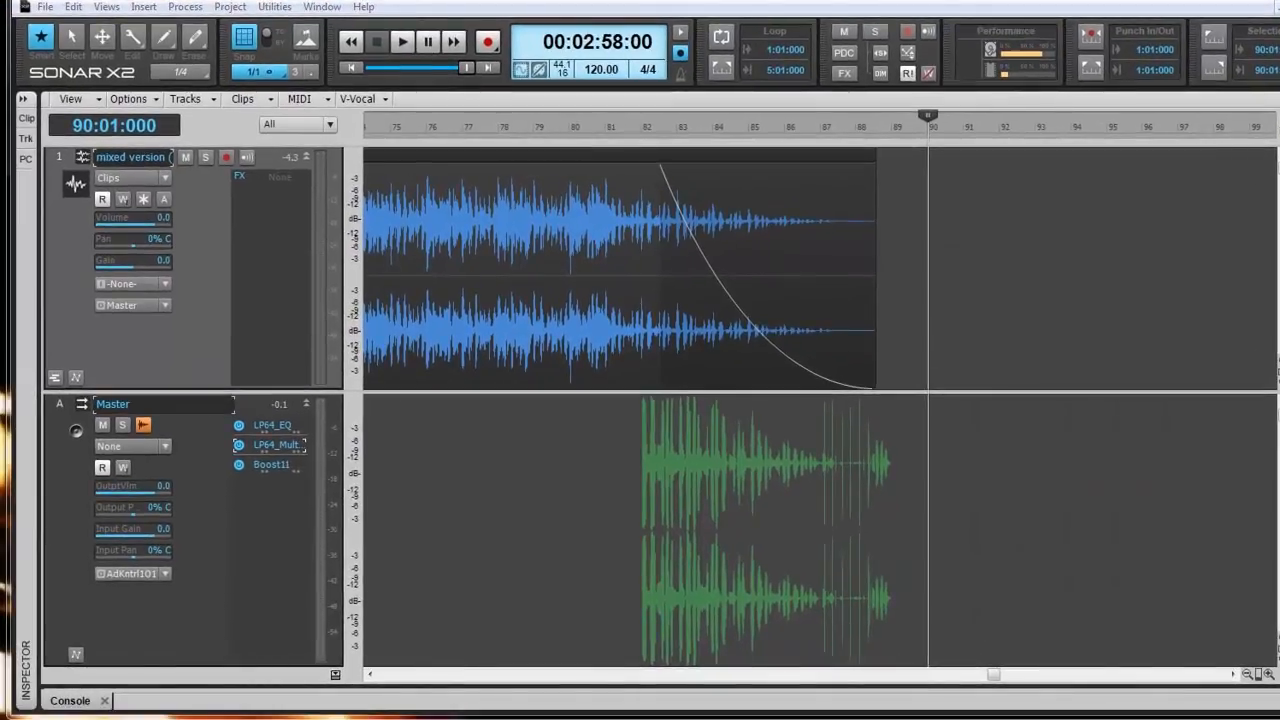
# Step: Switch to the mu tutorial bounces folder in Windows Explorer and play the master version file in iTunes, declining to change the default audio player
pyautogui.click(200, 718)
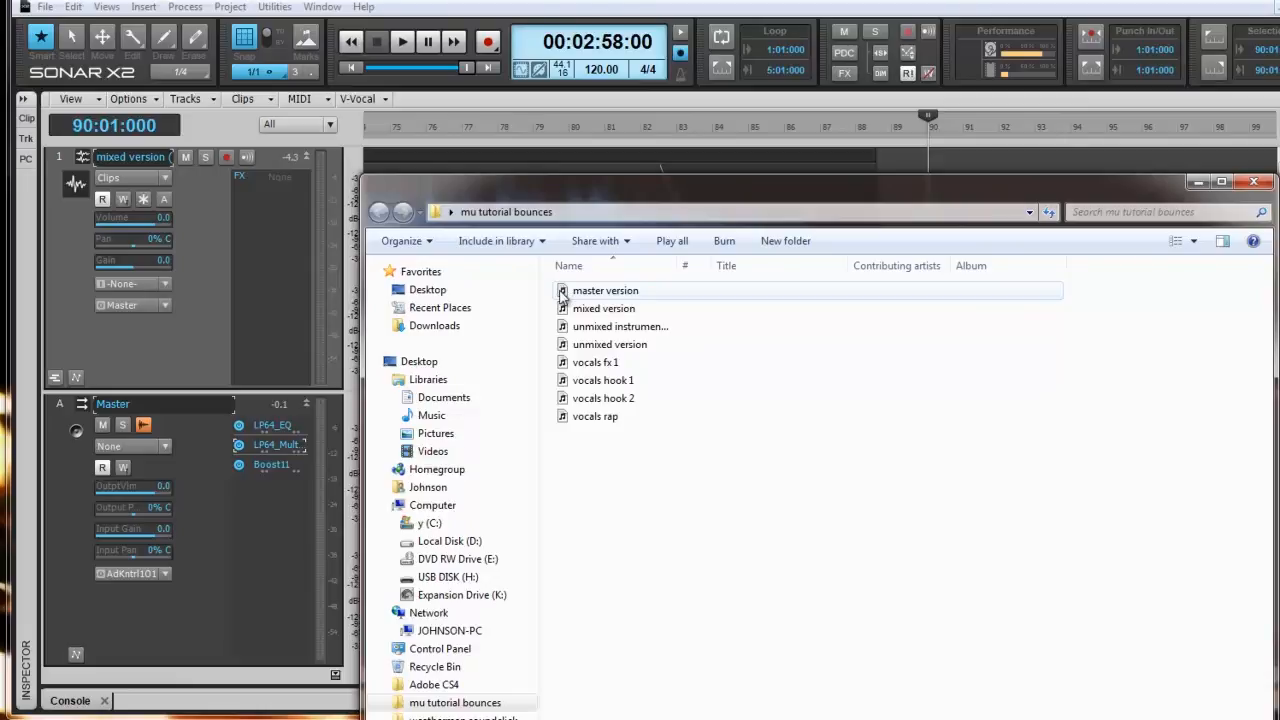
pyautogui.click(562, 296)
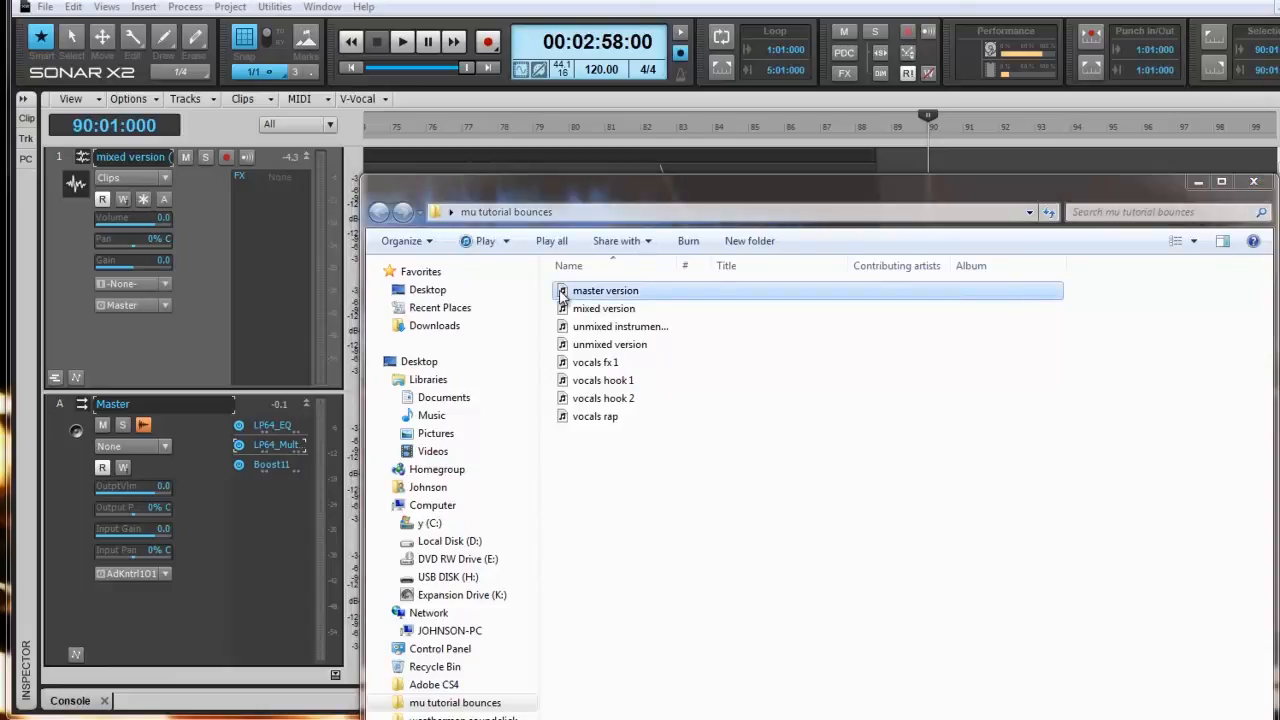
pyautogui.doubleClick(561, 291)
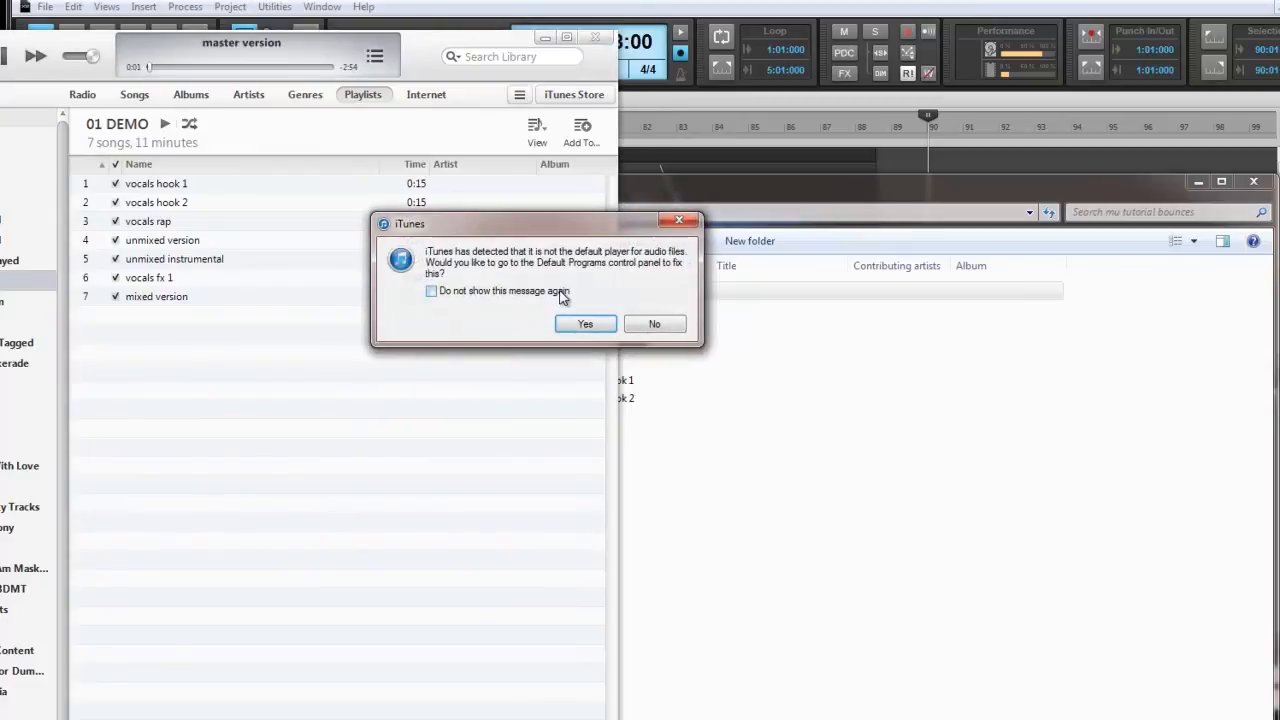
pyautogui.click(653, 324)
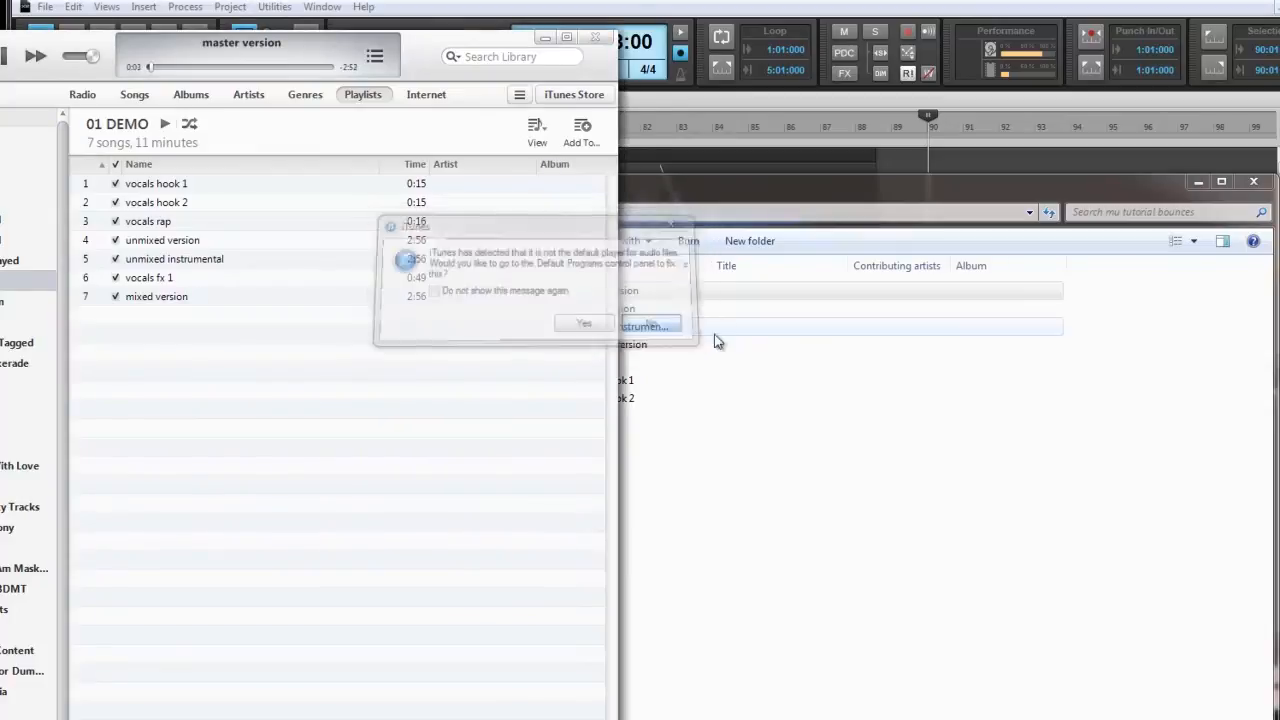